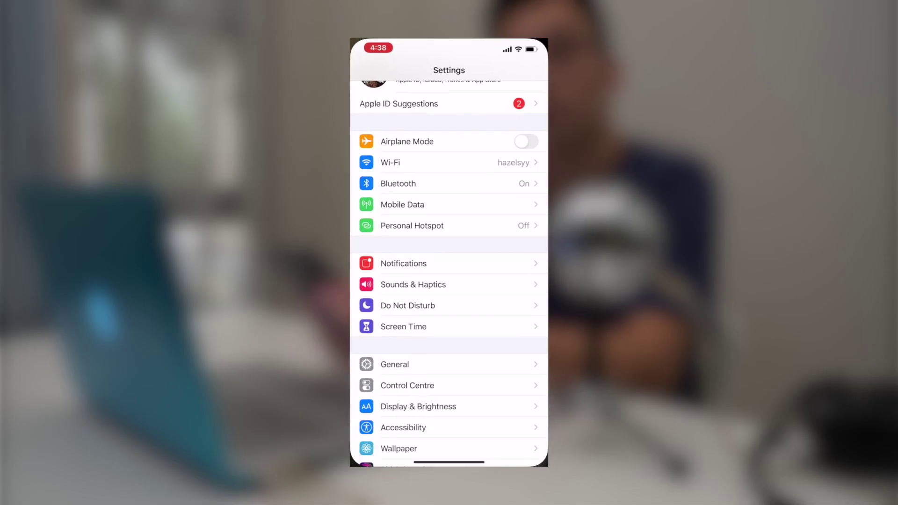
- Turn off Gmail's notifications in iOS Settings
scroll(449, 271, "down", 15)
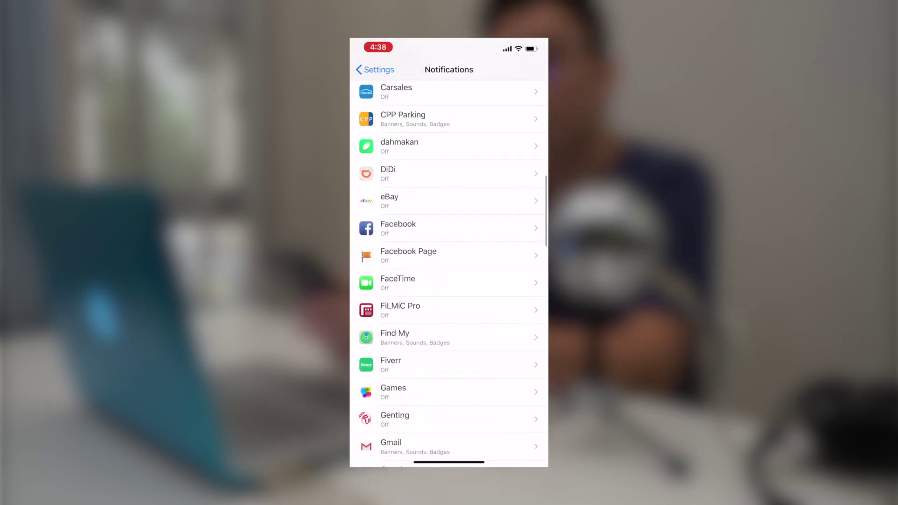
left_click(449, 276)
left_click(525, 106)
- Return to the notifications list and open WA Business's notification settings
left_click(372, 69)
scroll(449, 271, "down", 20)
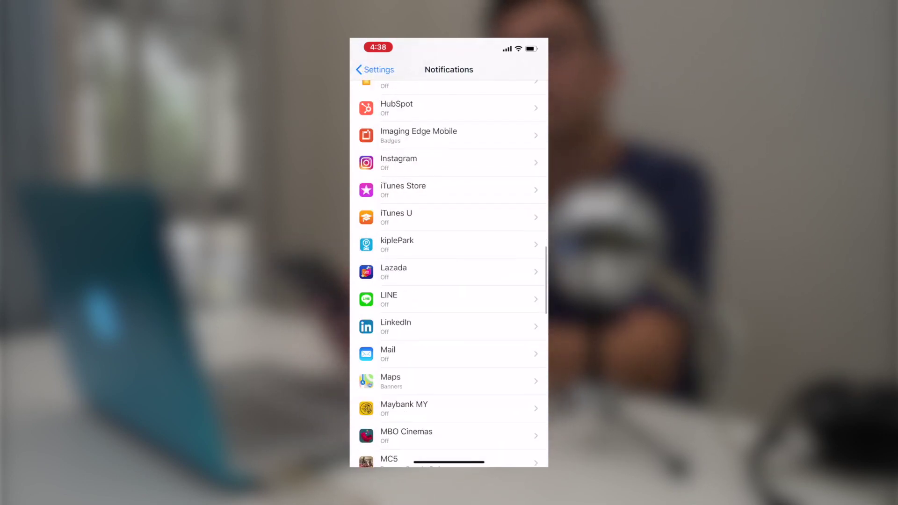
scroll(449, 272, "down", 20)
left_click(449, 289)
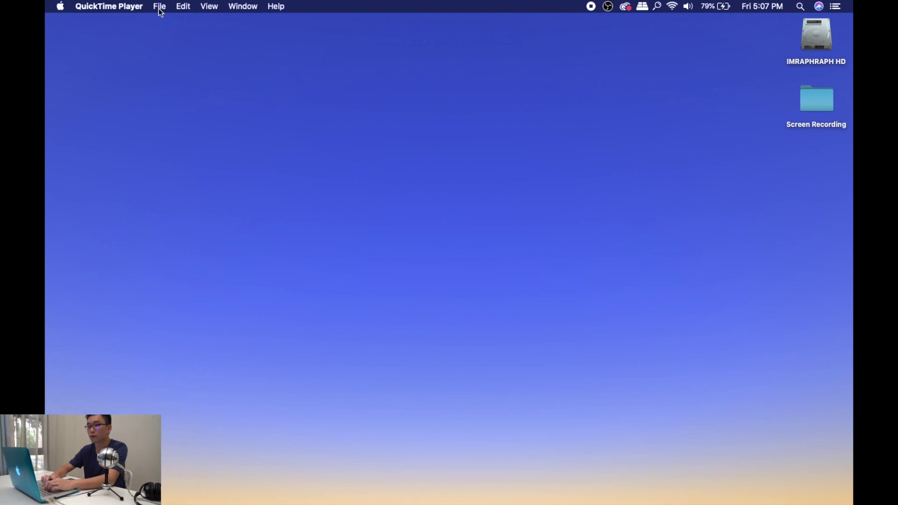
- Start a new QuickTime movie recording with the iPhone as its source
left_click(159, 6)
left_click(168, 19)
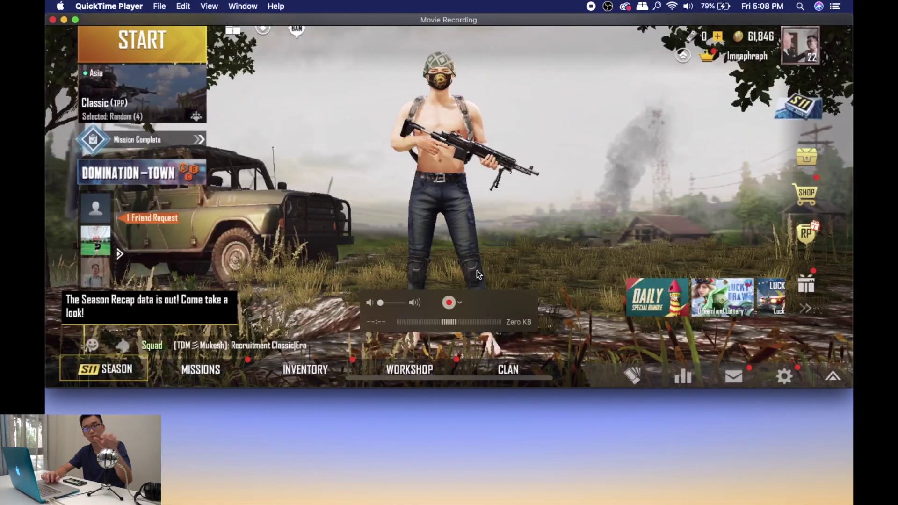
left_click(461, 304)
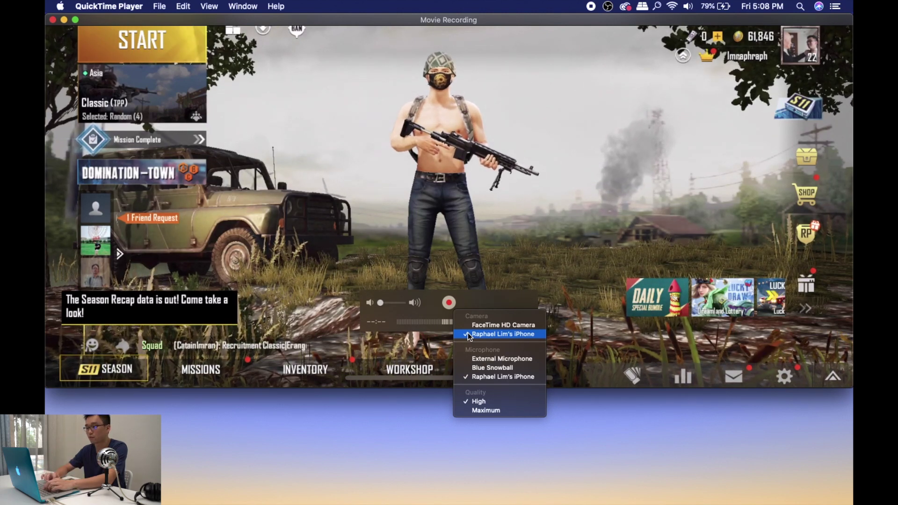
left_click(389, 296)
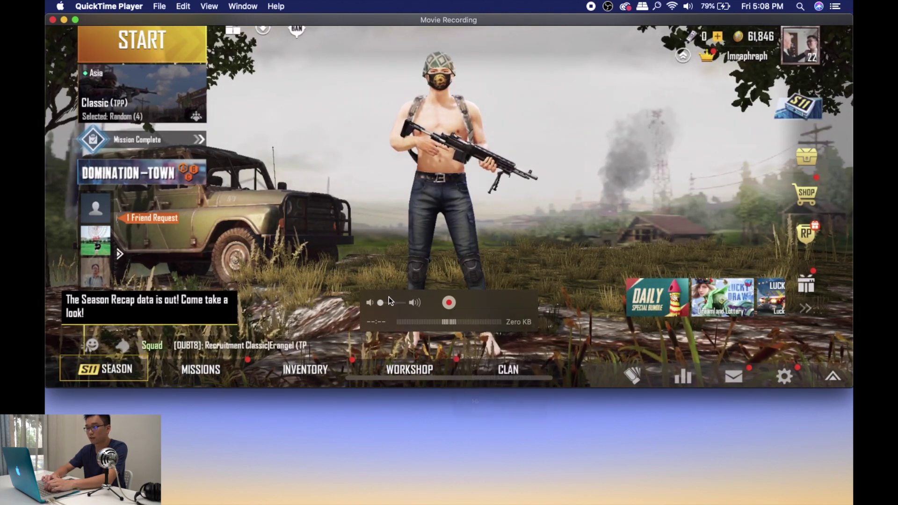
- Turn the recording's volume up near maximum, then switch to Loopback
left_click_drag(381, 302, 408, 301)
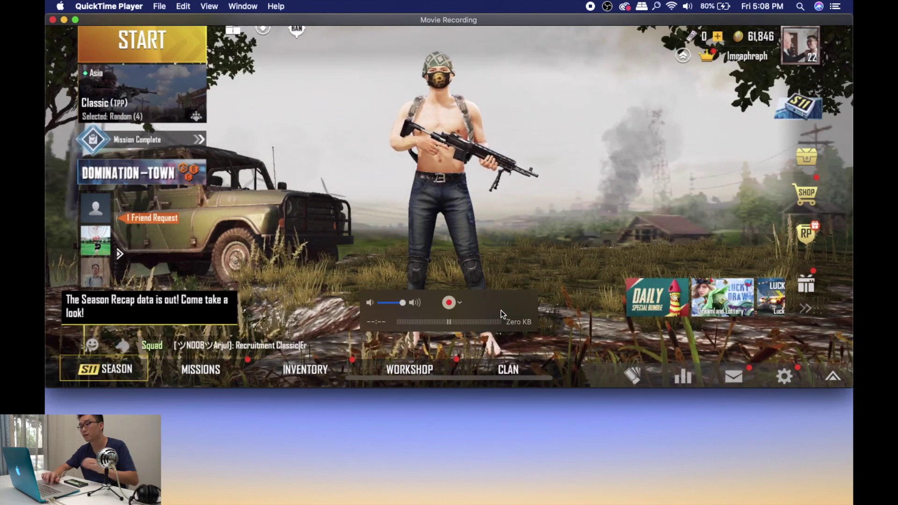
mouse_move(496, 503)
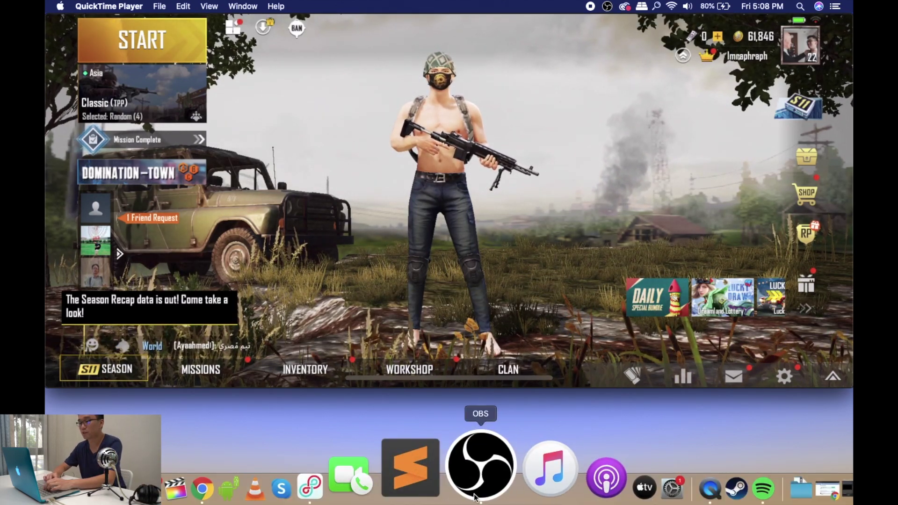
left_click(400, 499)
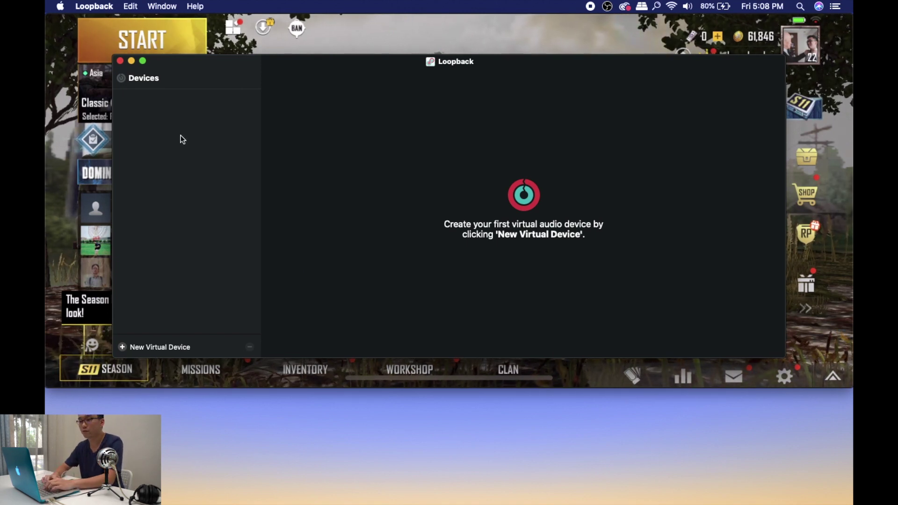
- Create a Loopback virtual device named Quicktime Audio Source
left_click(125, 348)
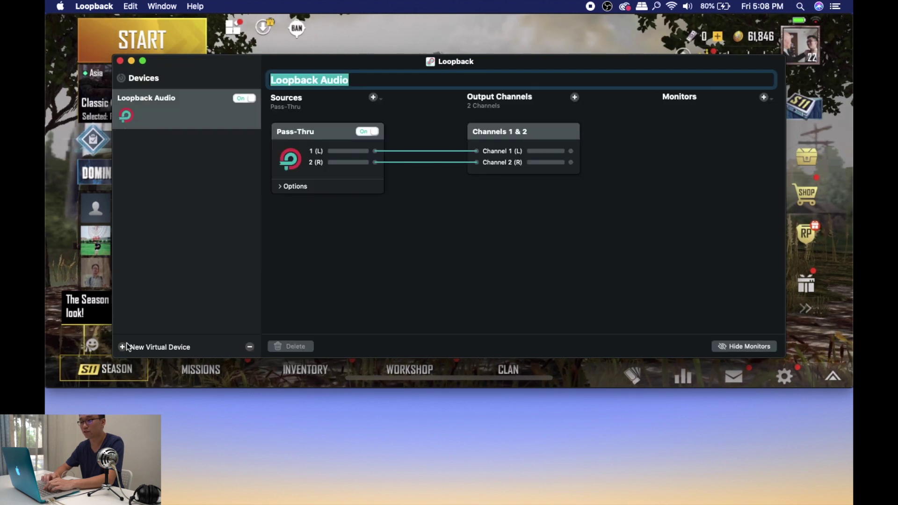
type("Quick ")
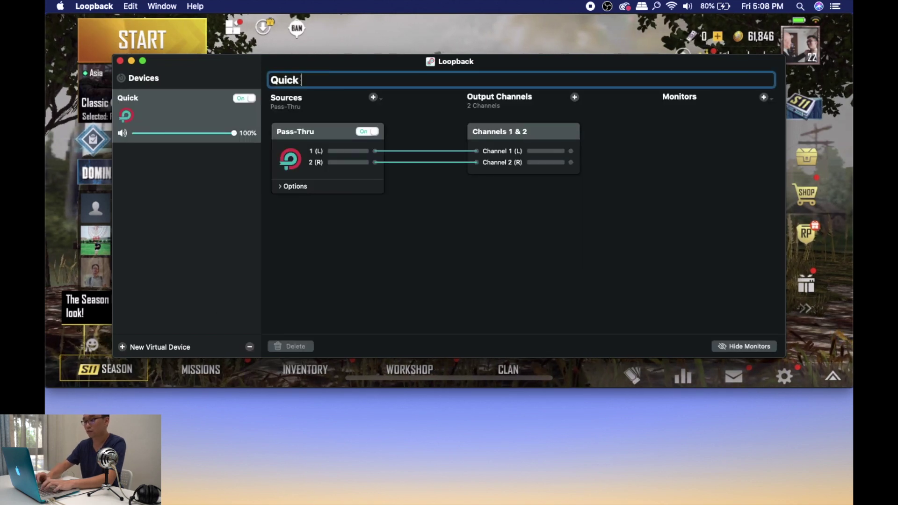
type("time Au")
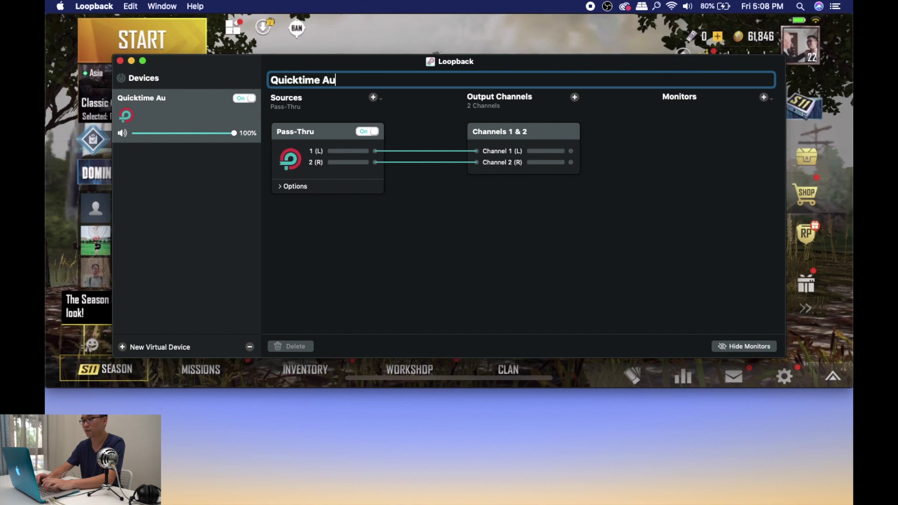
type("dio Source")
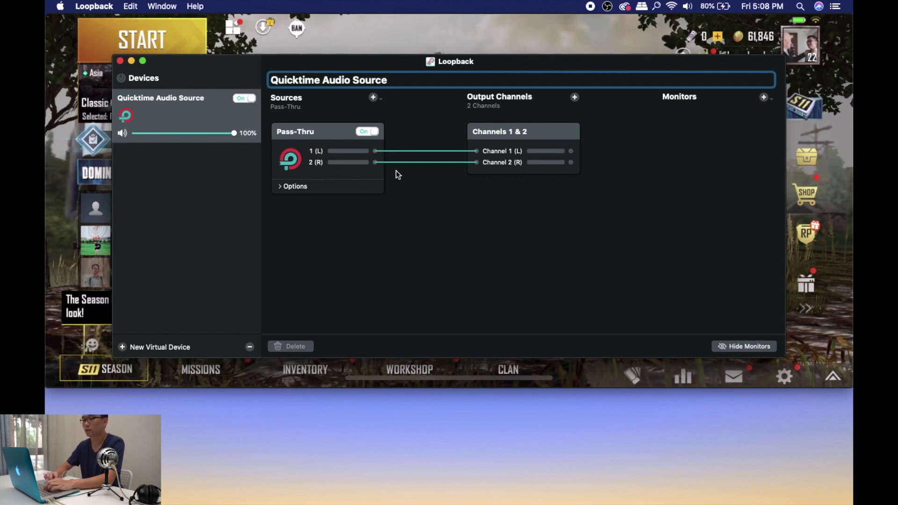
key("Return")
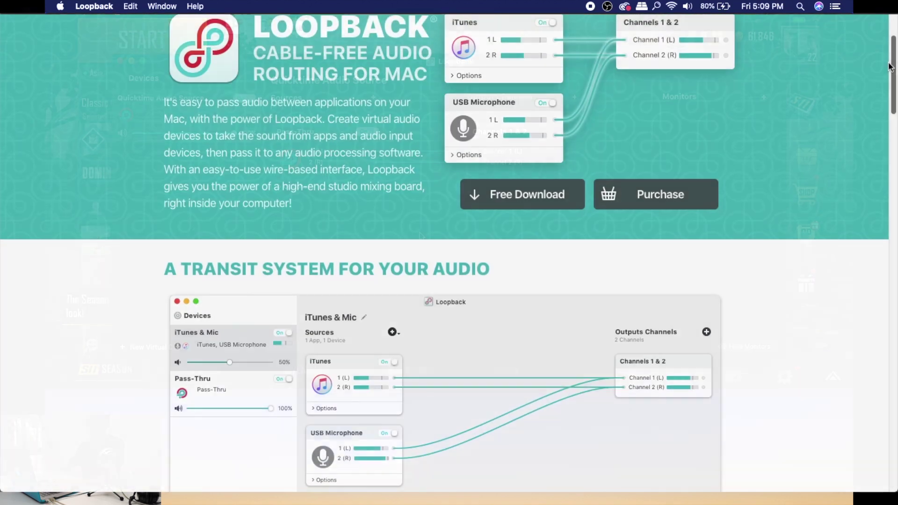
scroll(884, 80, "down", 5)
scroll(885, 79, "down", 5)
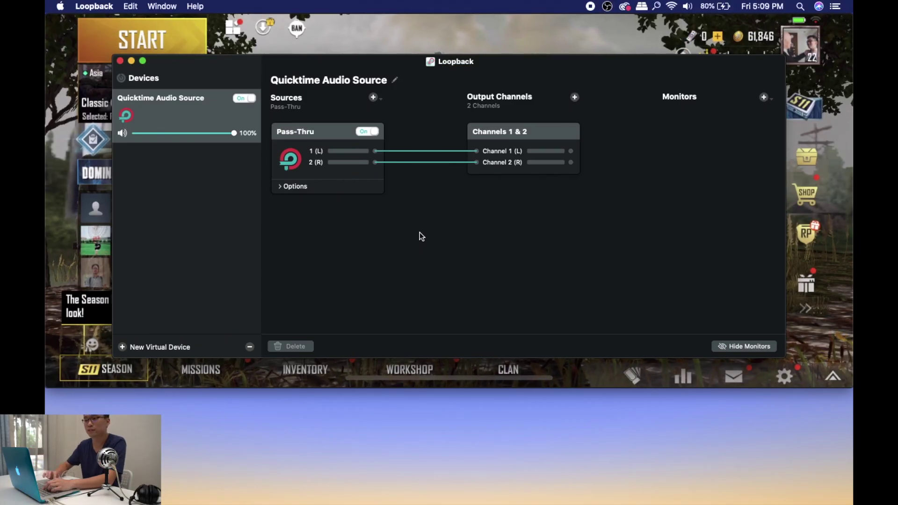
- Add QuickTime Player as the device's source and Internal Speakers as its monitor, then minimize Loopback
left_click(374, 100)
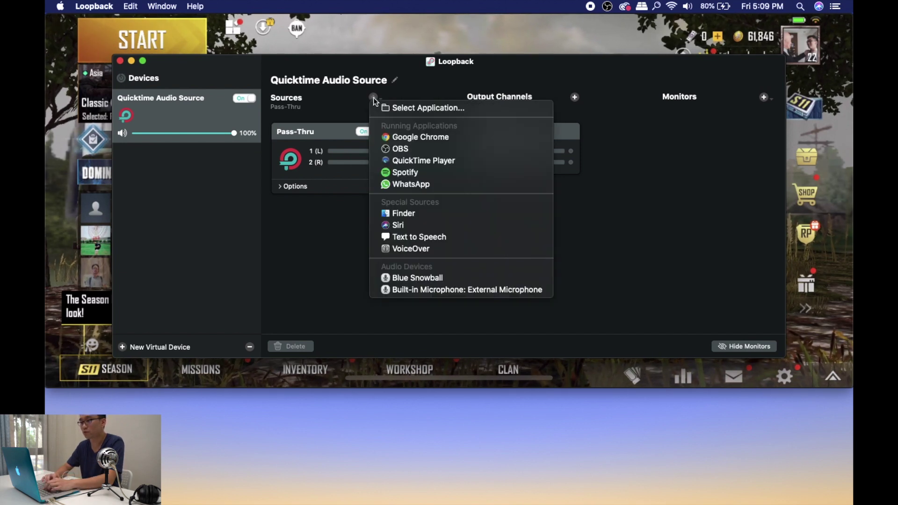
left_click(398, 159)
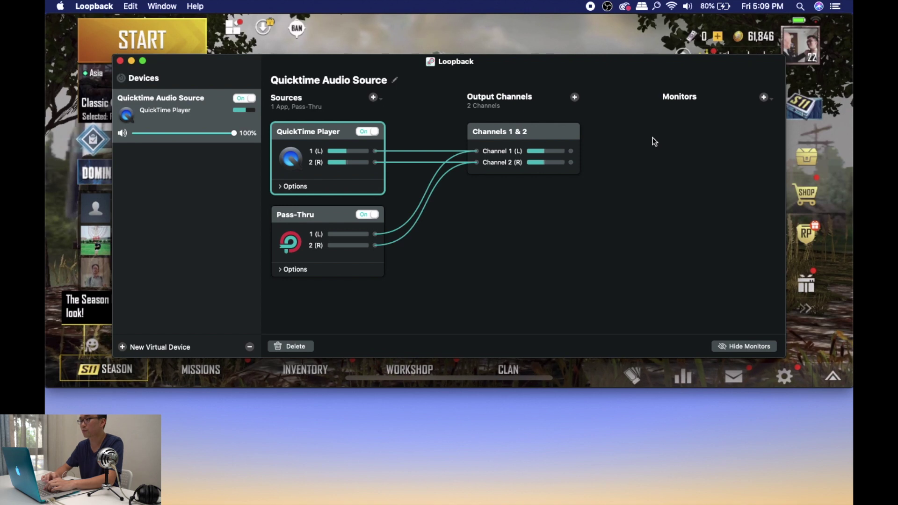
left_click(761, 98)
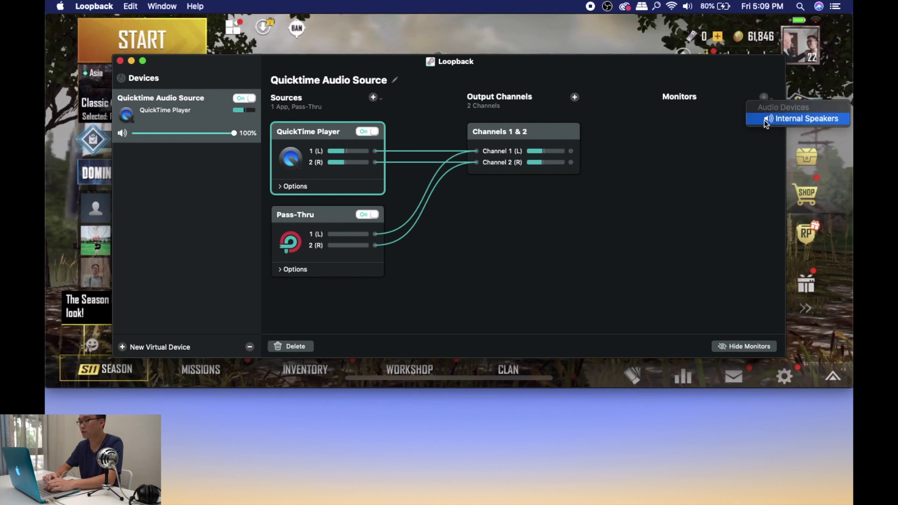
left_click(786, 117)
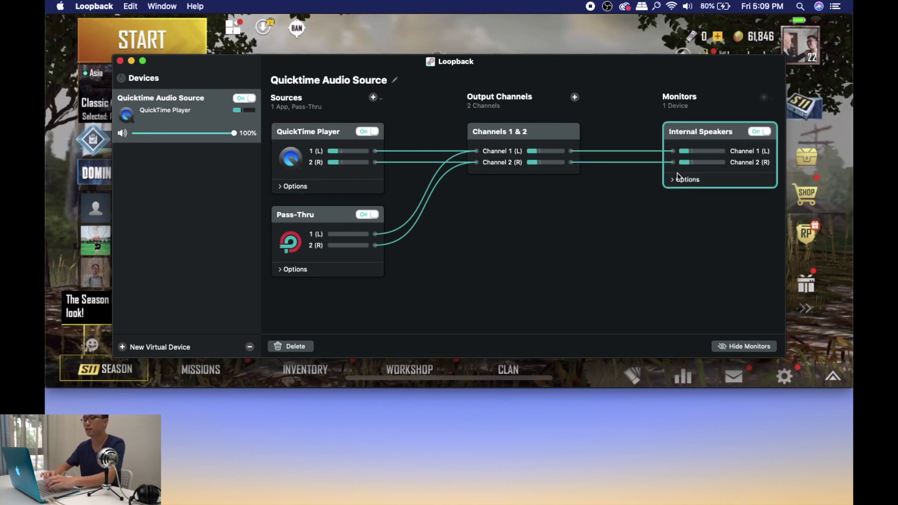
mouse_move(406, 28)
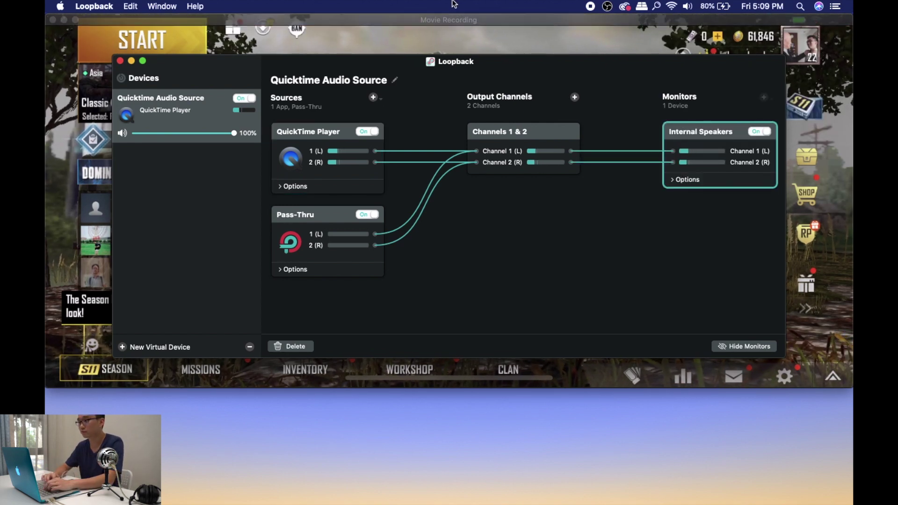
left_click(130, 61)
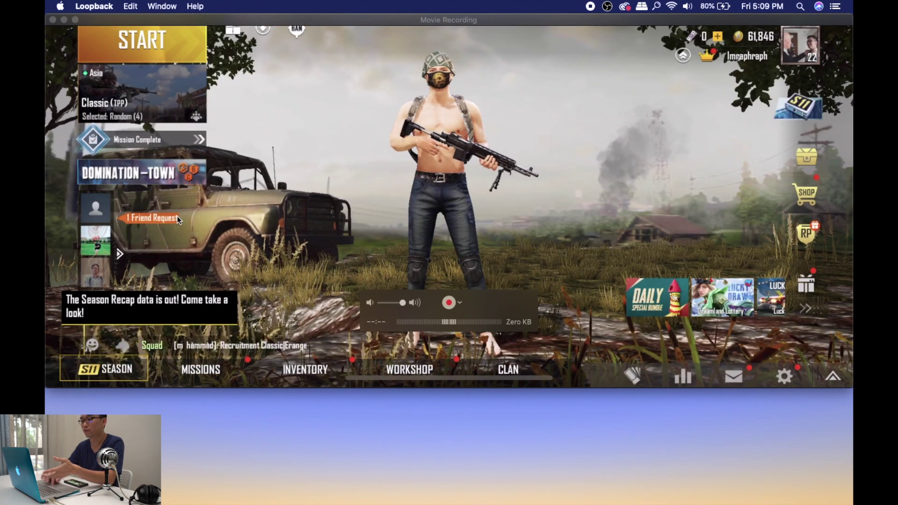
- Set OBS advanced output to Apple VT H264 Hardware Encoder at 4000 Kbps and save
mouse_move(590, 495)
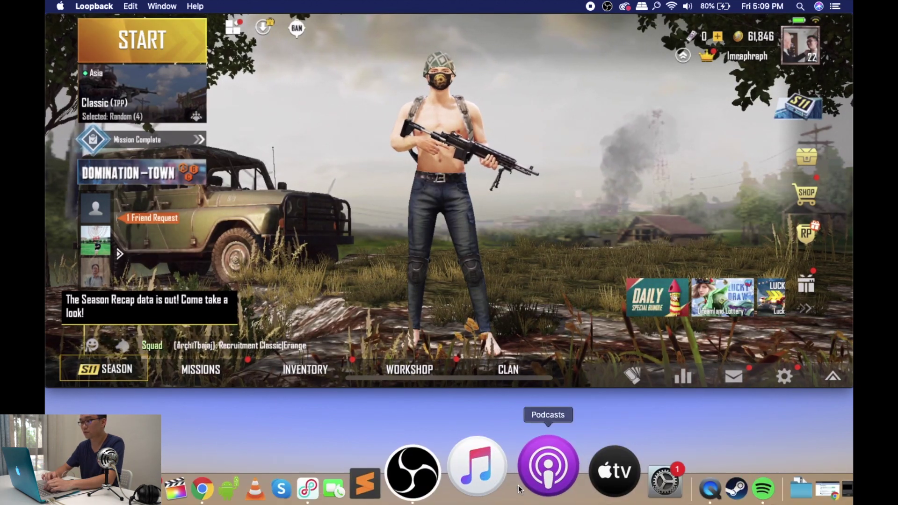
left_click(476, 488)
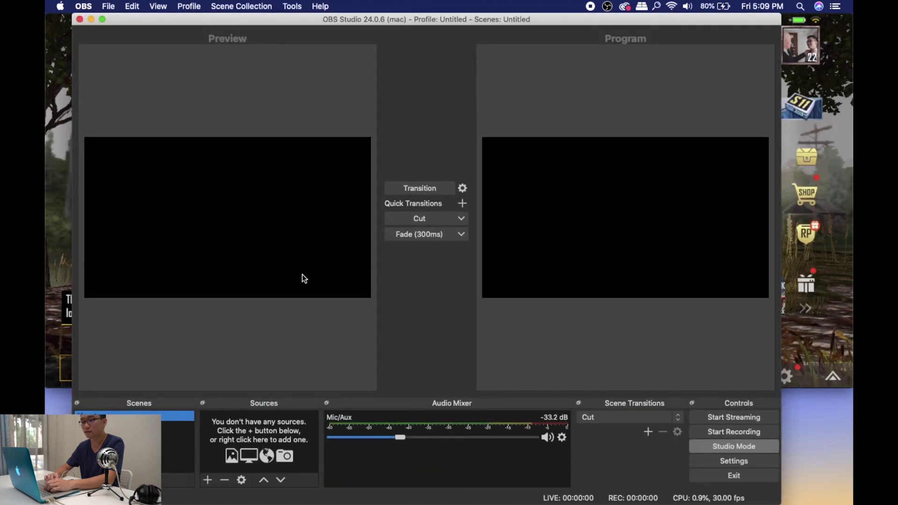
left_click(106, 7)
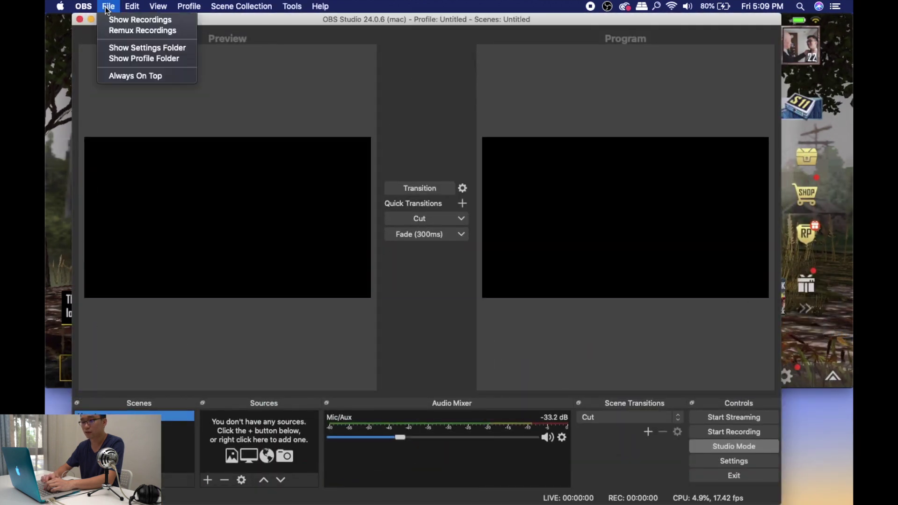
left_click(647, 472)
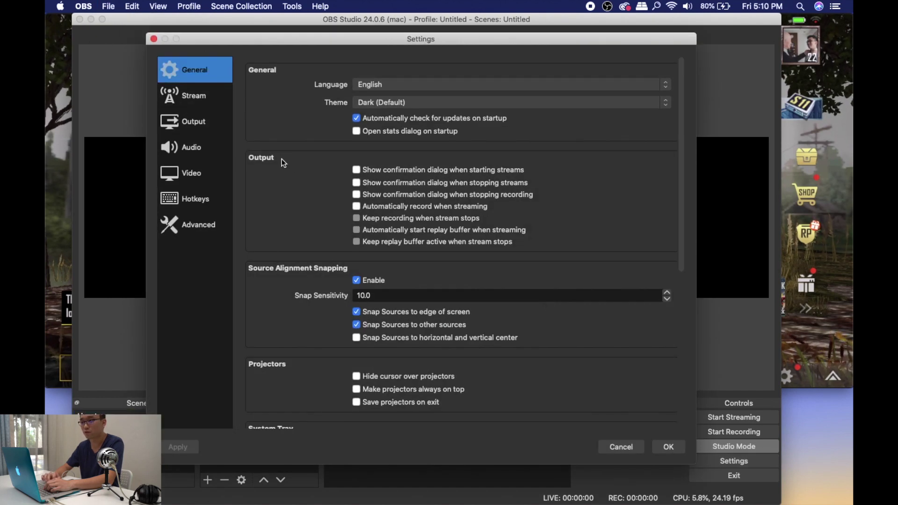
left_click(203, 99)
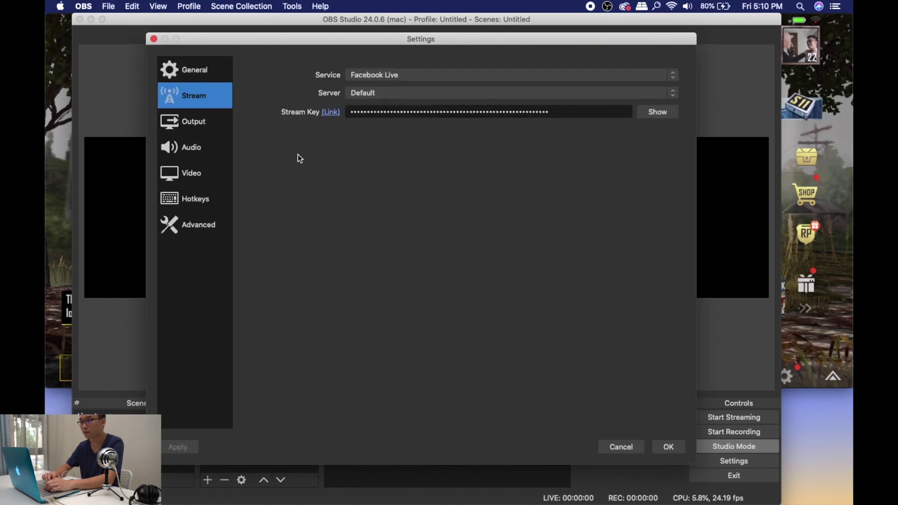
left_click(201, 130)
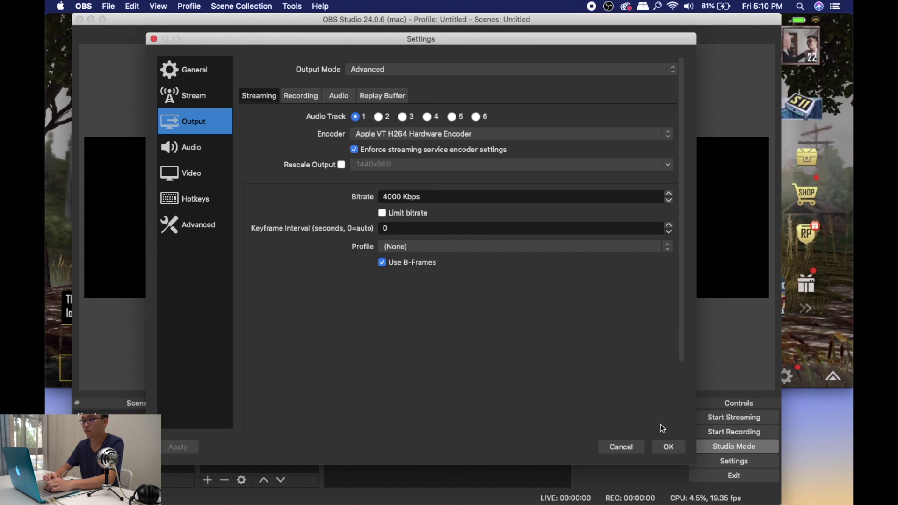
left_click(665, 449)
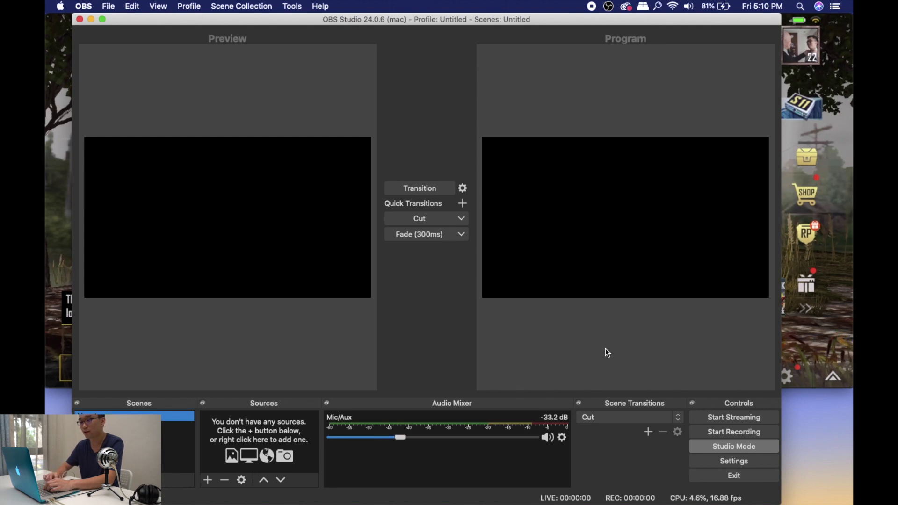
- Add an Audio Input Capture source named Microphone using the Blue Snowball mic
left_click(210, 484)
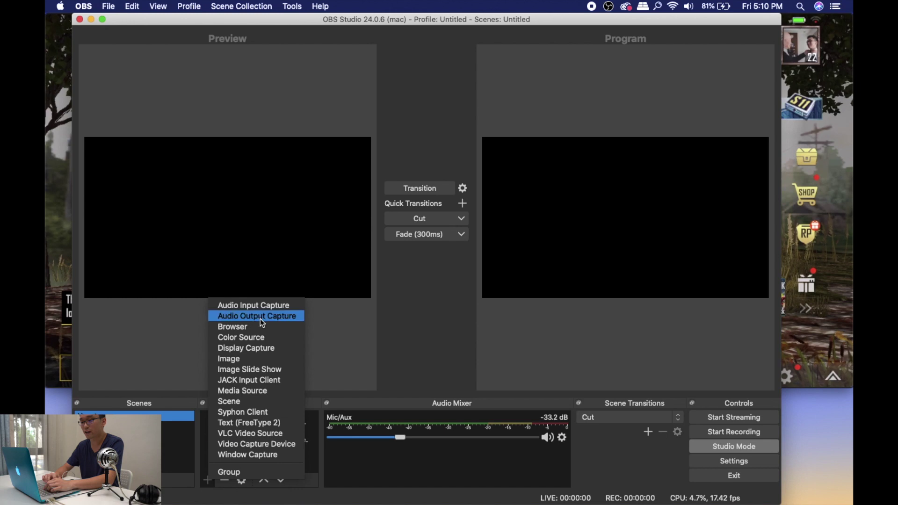
left_click(264, 308)
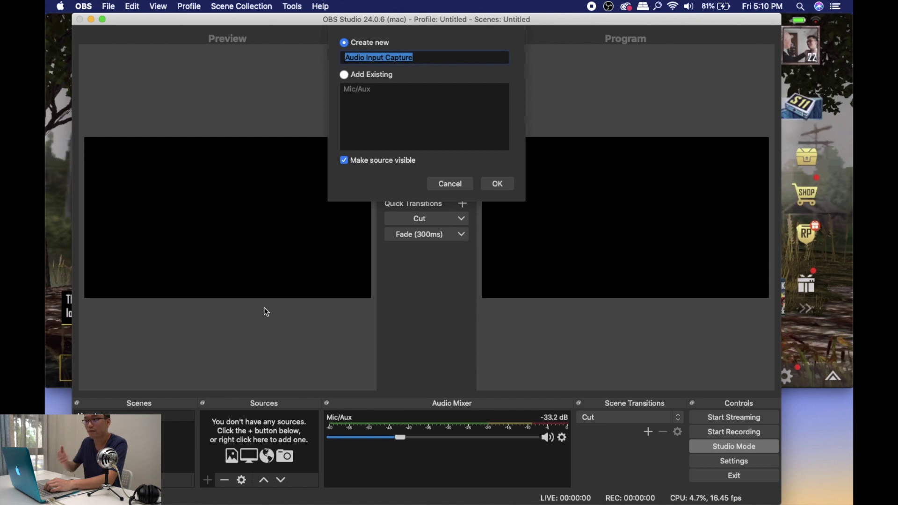
type("Mi")
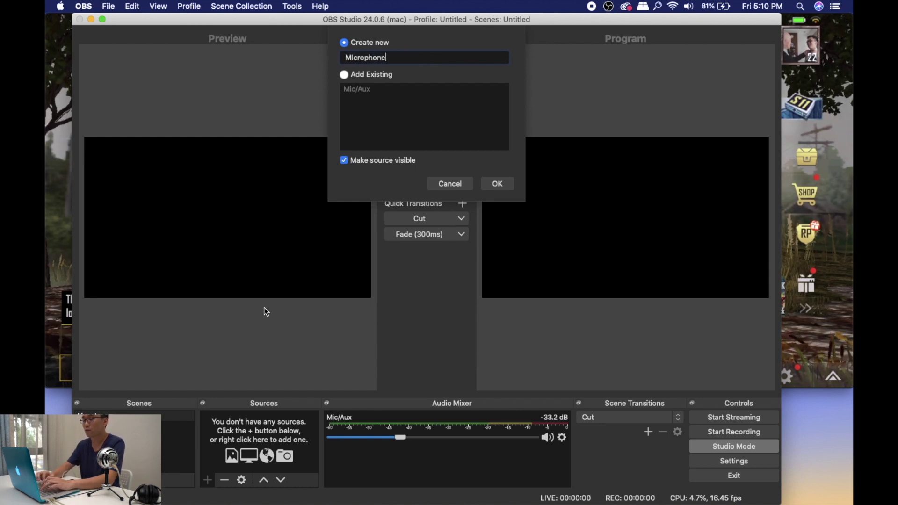
left_click(498, 184)
left_click(441, 121)
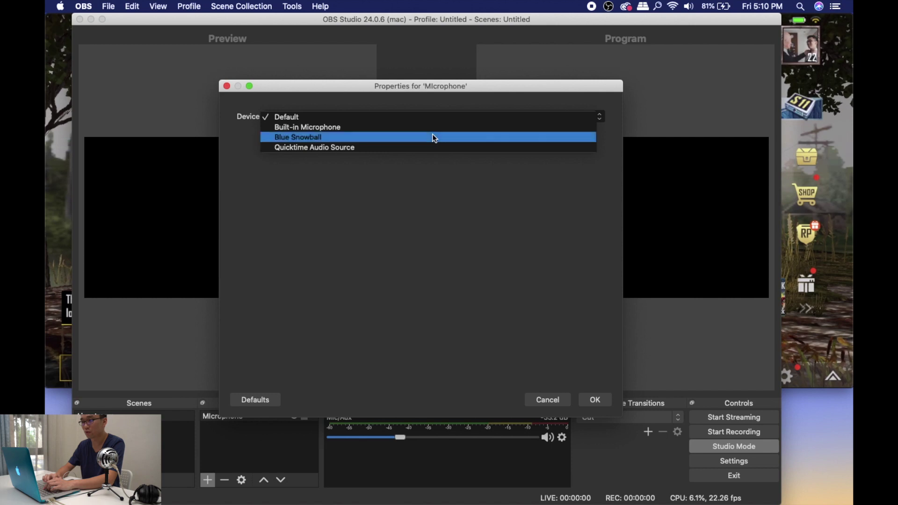
left_click(434, 137)
left_click(603, 399)
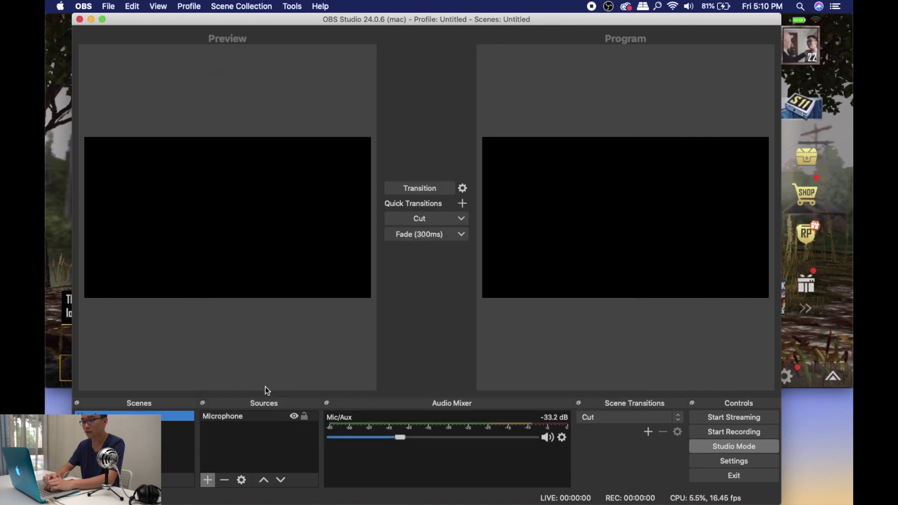
- Add a Video Capture Device source named Iphone capturing the connected iPhone's screen
left_click(214, 479)
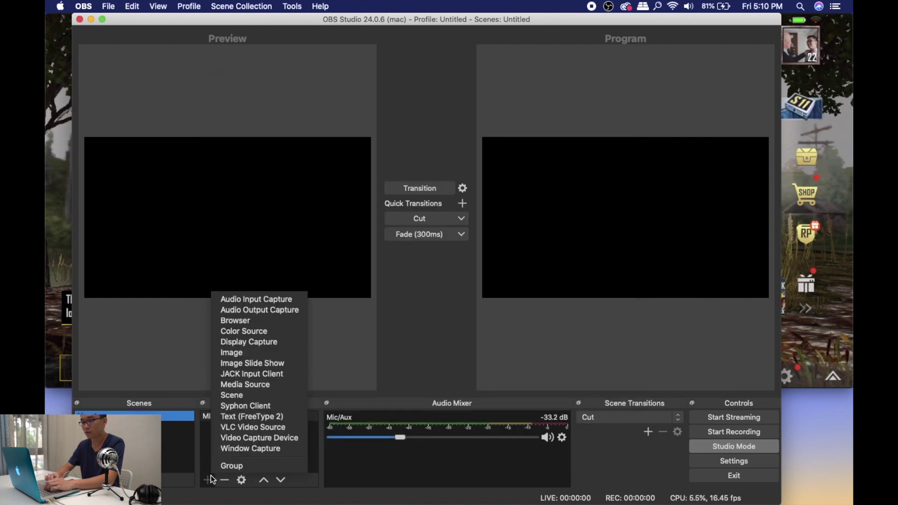
left_click(242, 437)
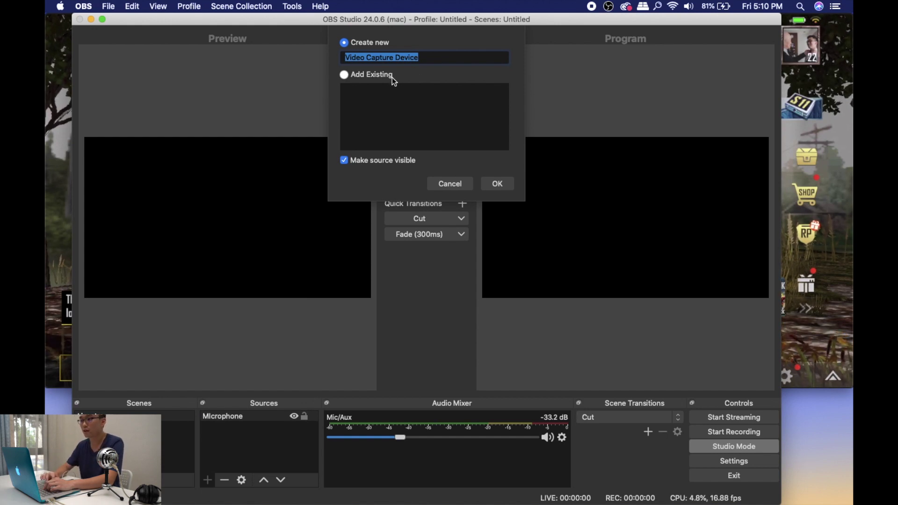
type("Iphone")
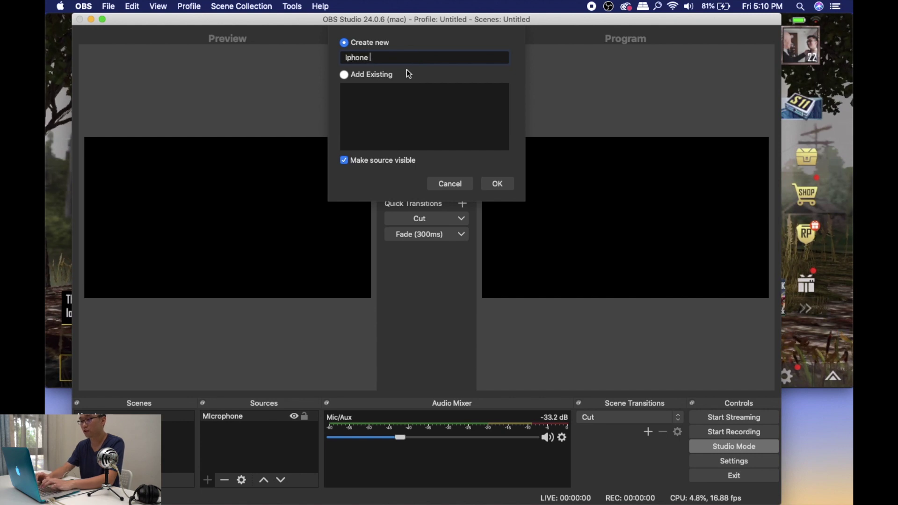
left_click(499, 184)
left_click(429, 310)
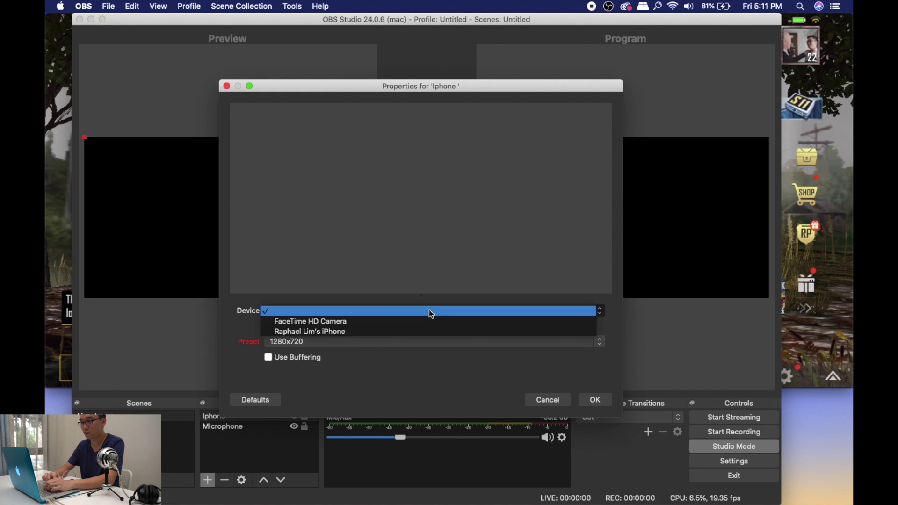
left_click(420, 331)
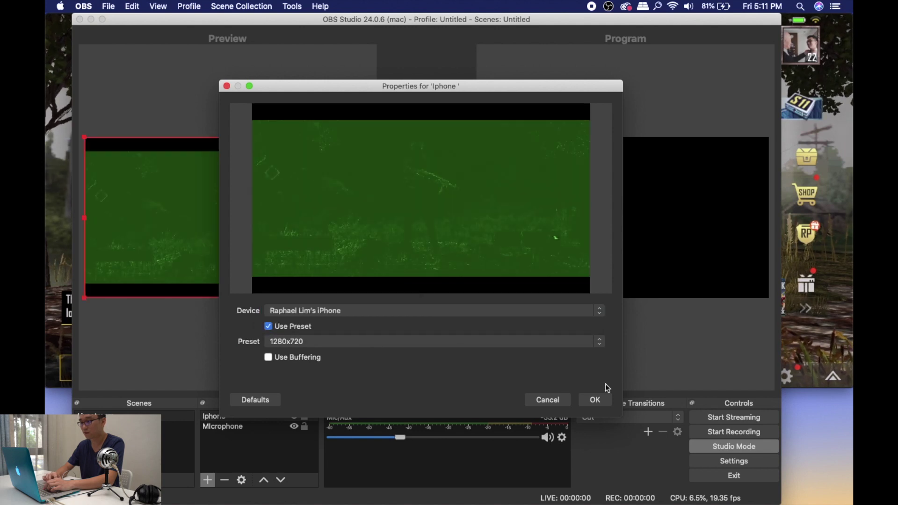
left_click(596, 400)
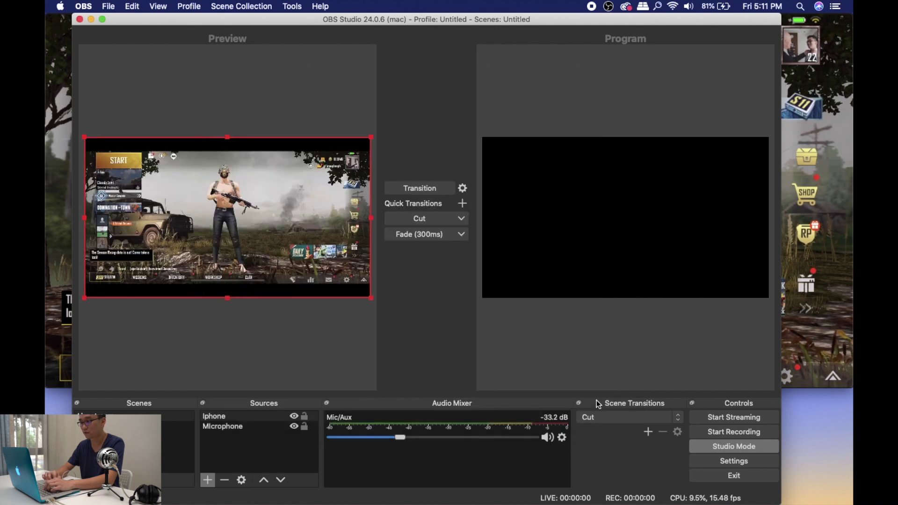
left_click(210, 464)
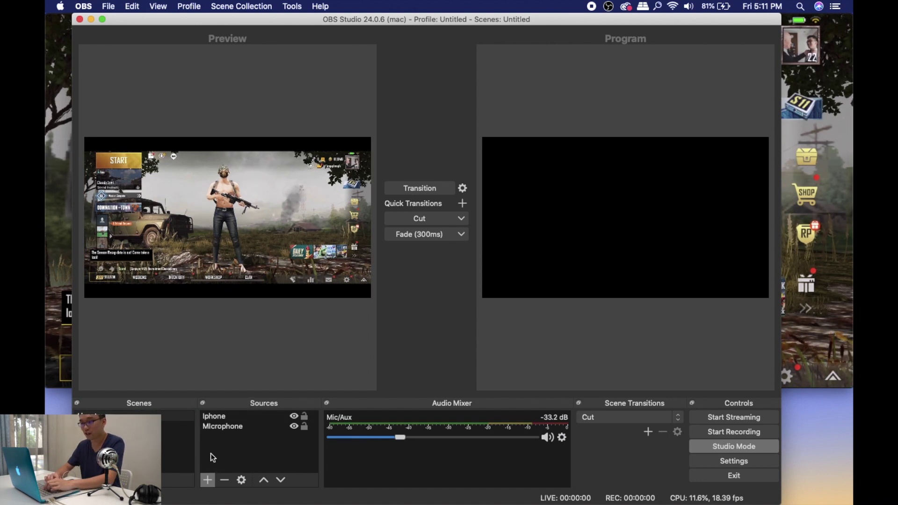
left_click(207, 480)
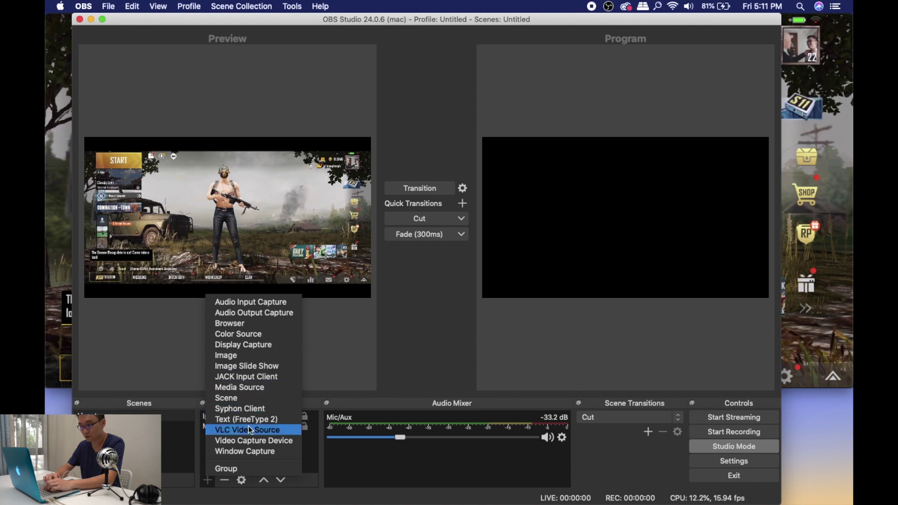
- Add a Video Capture Device source named Webcam using the FaceTime HD Camera
left_click(249, 441)
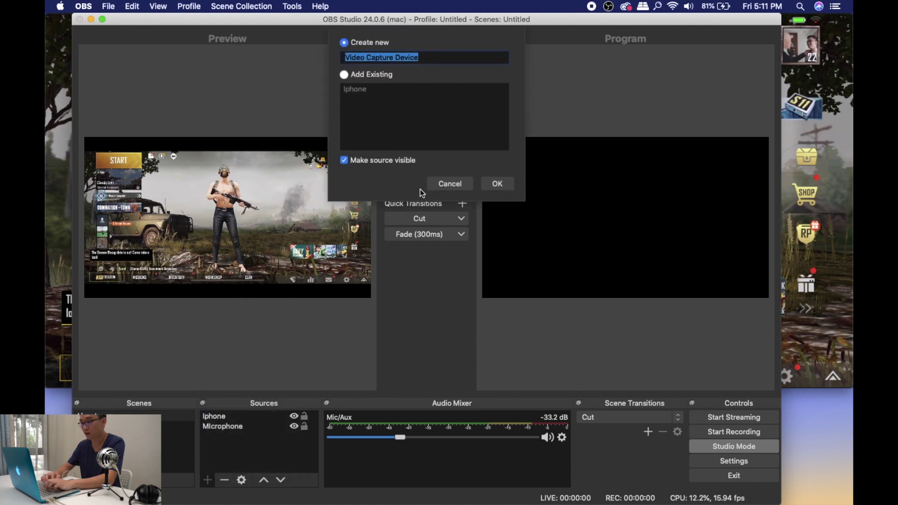
type("Webcam")
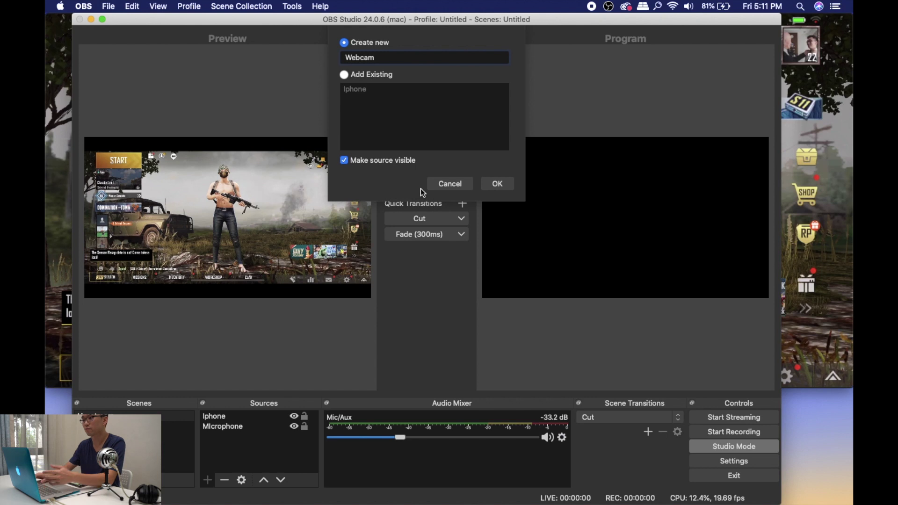
key("Return")
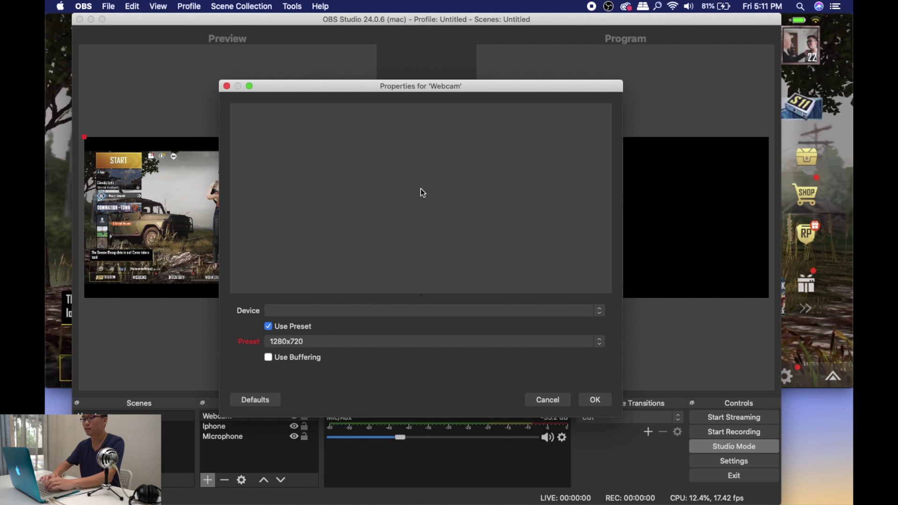
left_click(580, 312)
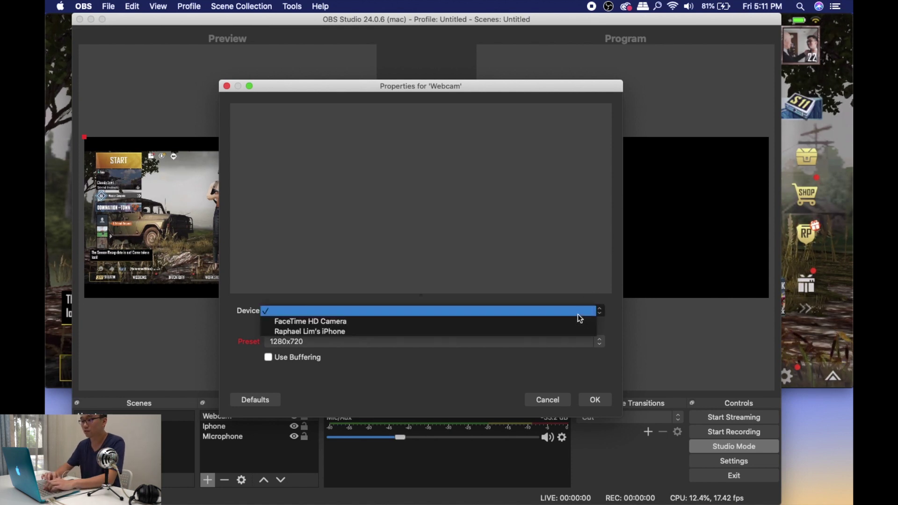
left_click(552, 322)
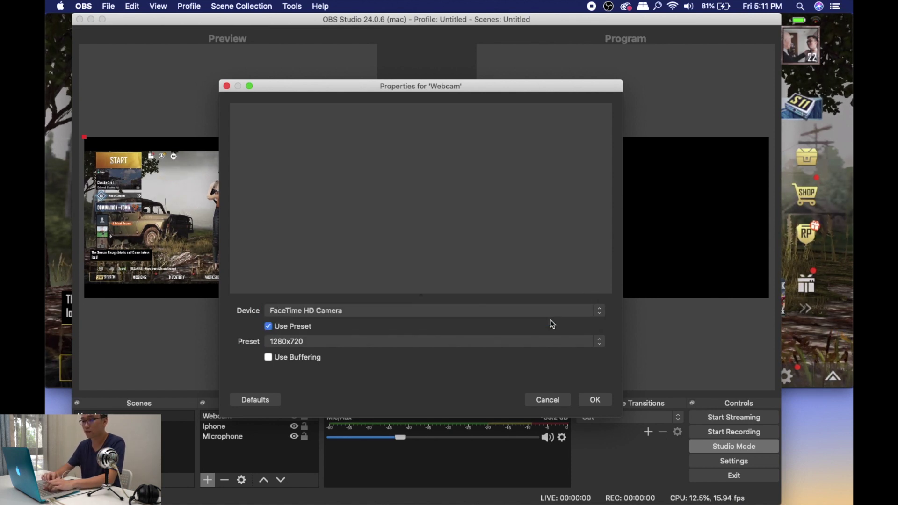
left_click(595, 400)
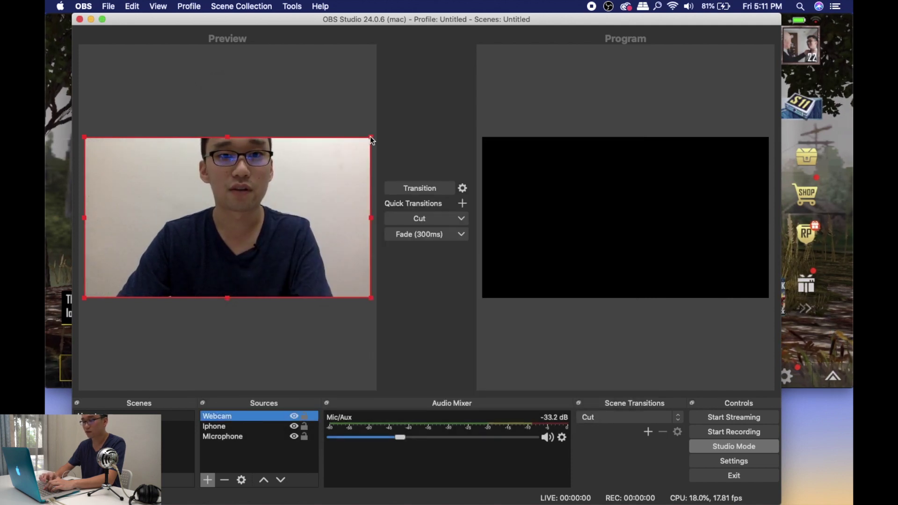
- Shrink the webcam into a small bottom-left overlay and Cut the scene to Program
left_click_drag(371, 137, 164, 250)
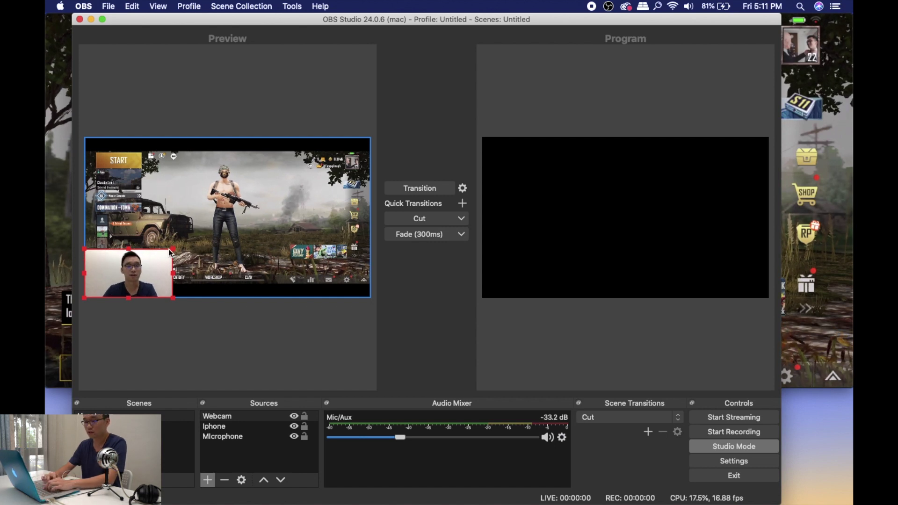
left_click_drag(169, 253, 109, 277)
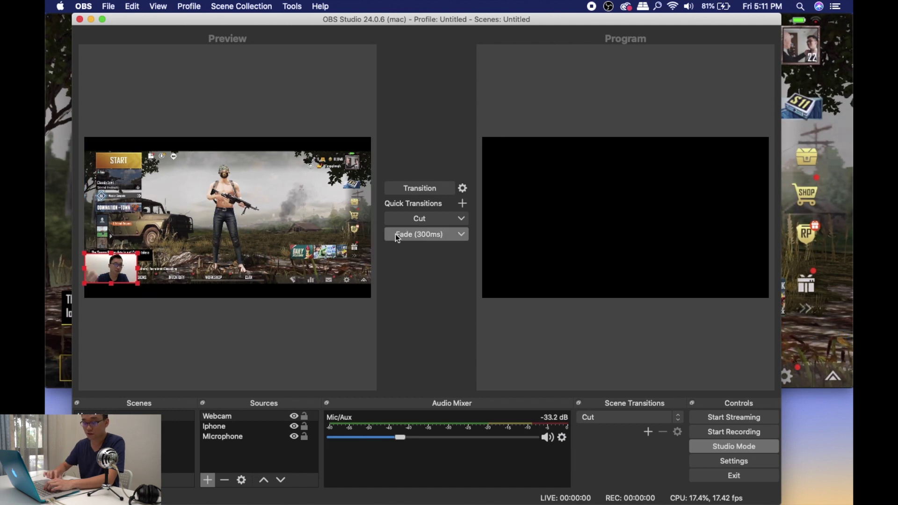
left_click(417, 222)
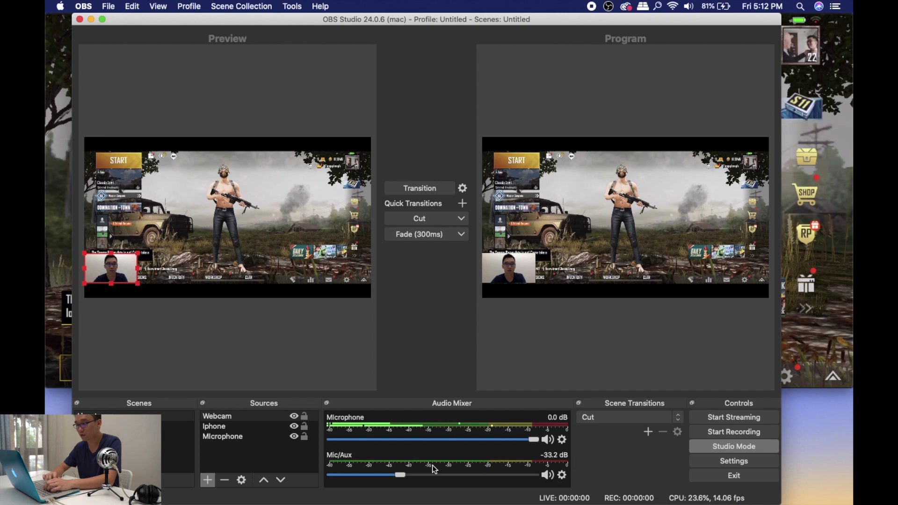
- Nudge the Mic/Aux slider up to -32.6 dB in the Audio Mixer
left_click_drag(401, 475, 402, 476)
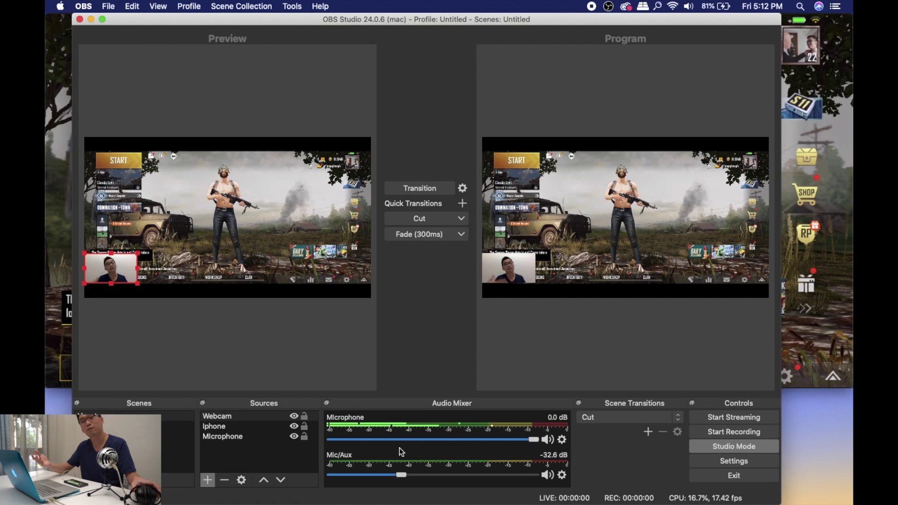
left_click(205, 479)
- Add an audio input capture named 'Game Audio' that uses the Quicktime Audio Source device
left_click(246, 298)
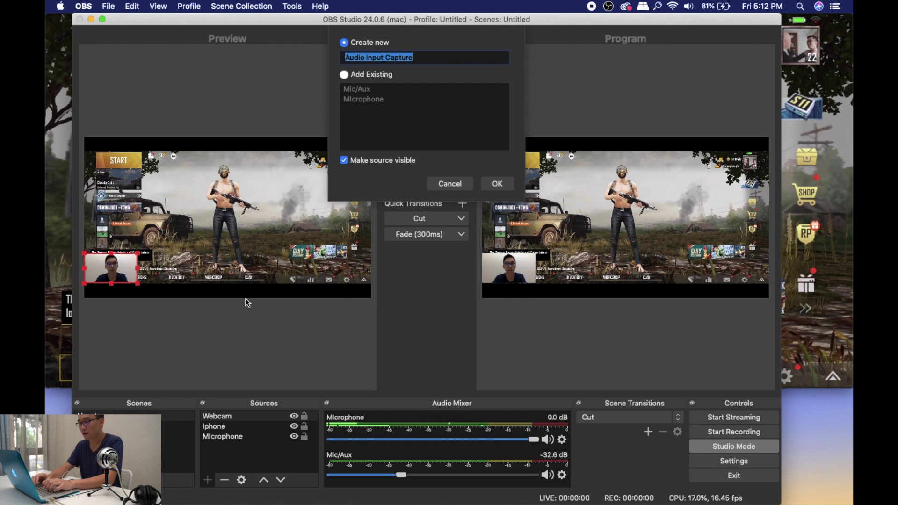
type("G")
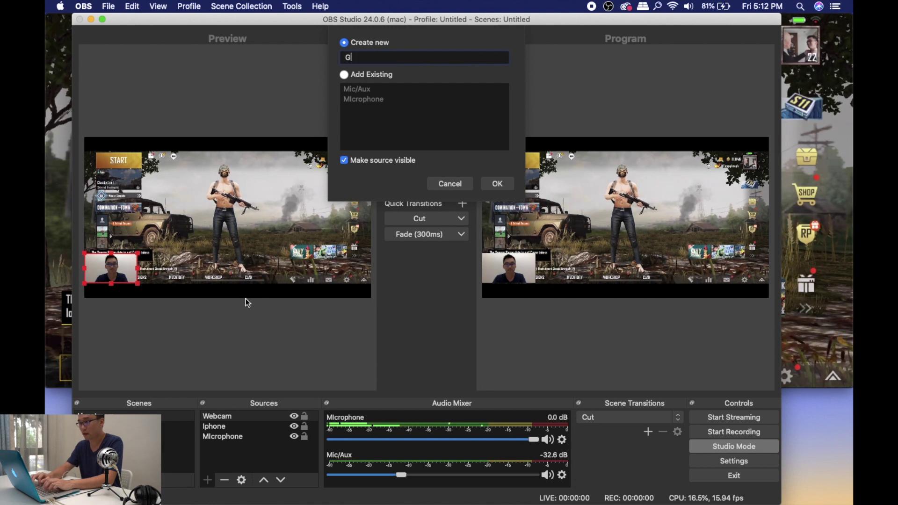
type("ame Audio")
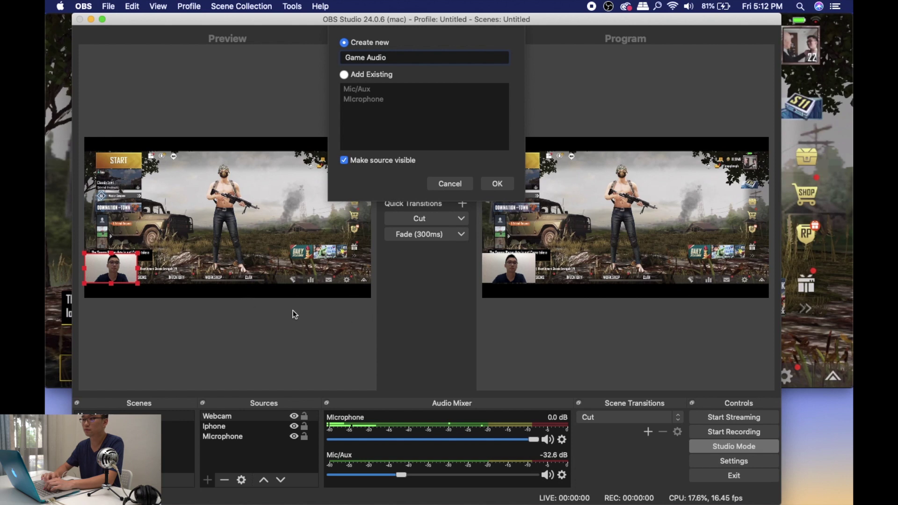
left_click(497, 184)
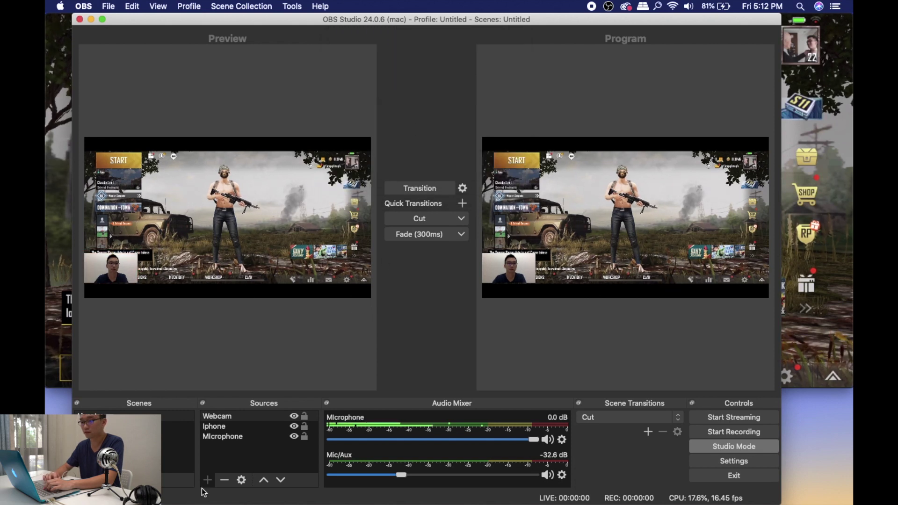
left_click(392, 116)
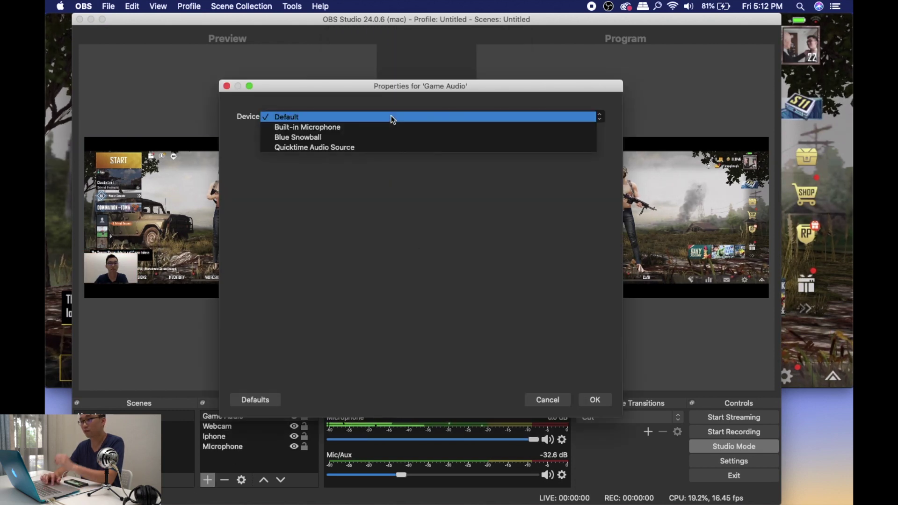
left_click(385, 148)
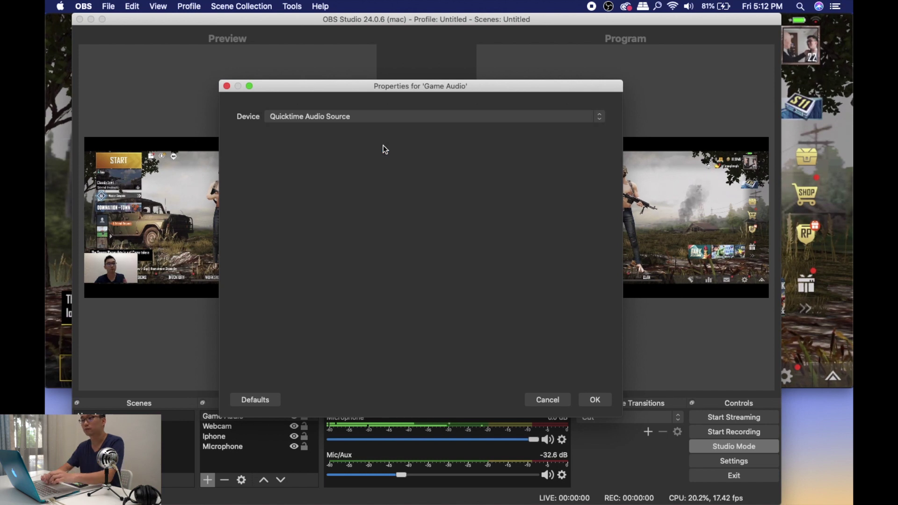
left_click(589, 402)
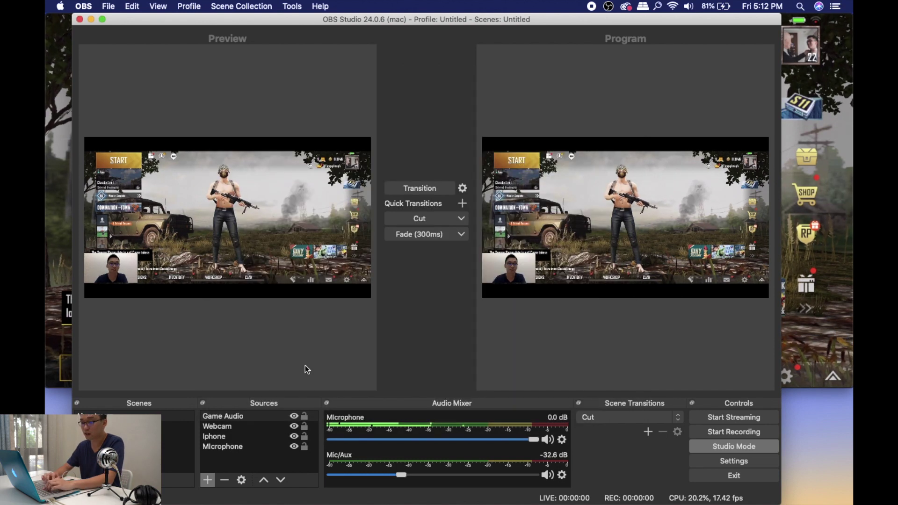
mouse_move(341, 503)
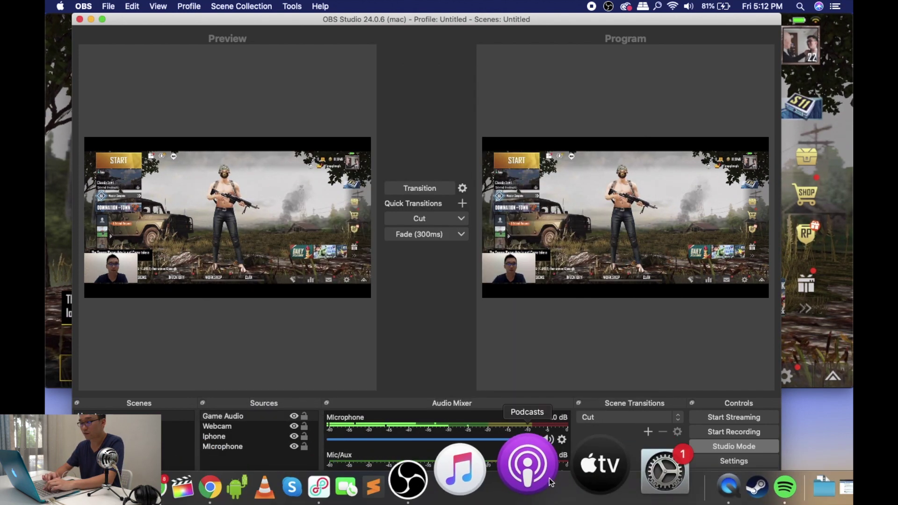
left_click(415, 460)
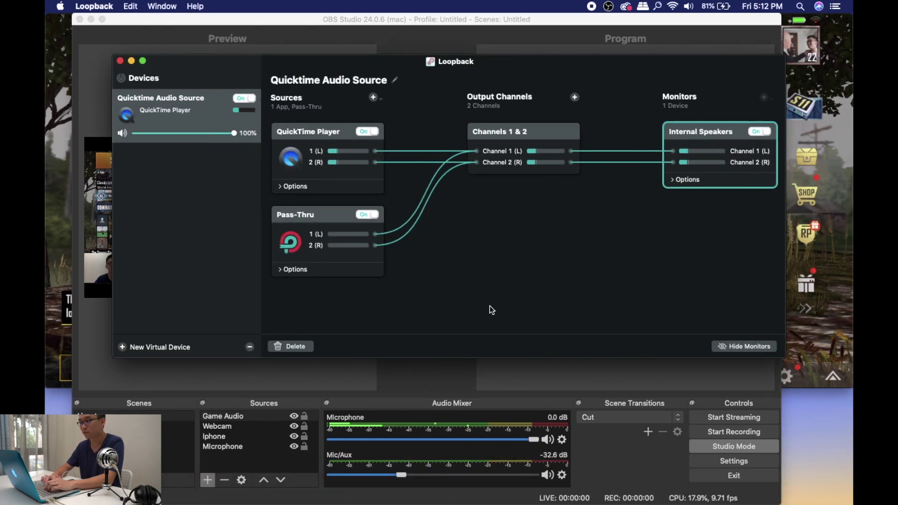
left_click(131, 61)
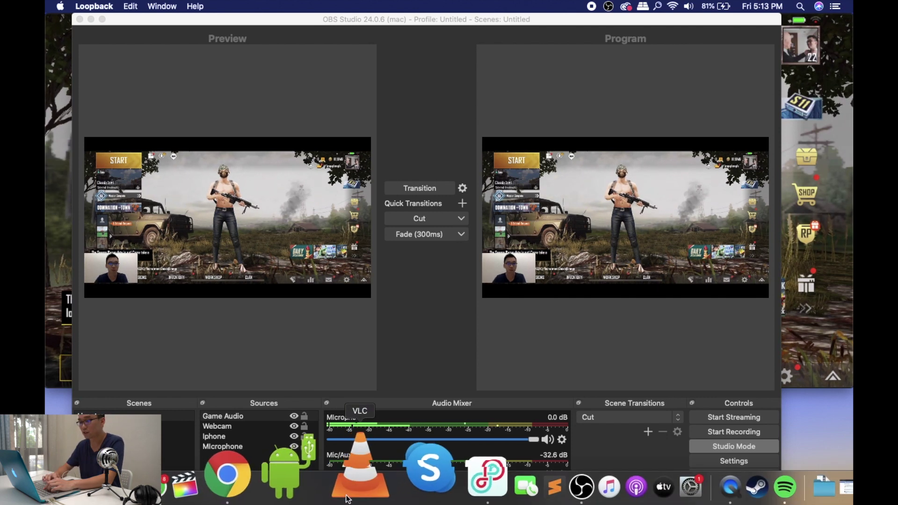
- Open Epidemic Sound in a new Chrome tab and browse to the Beats genre
left_click(305, 465)
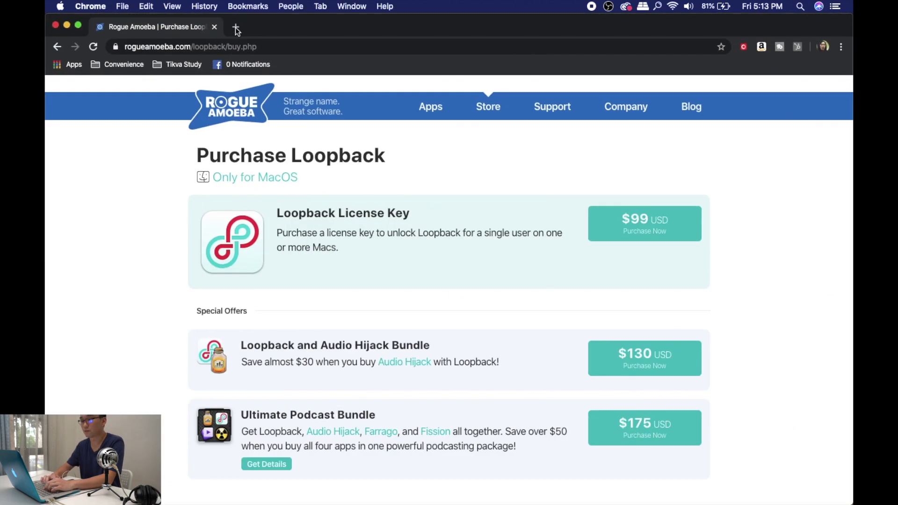
left_click(237, 29)
type("e")
key("Return")
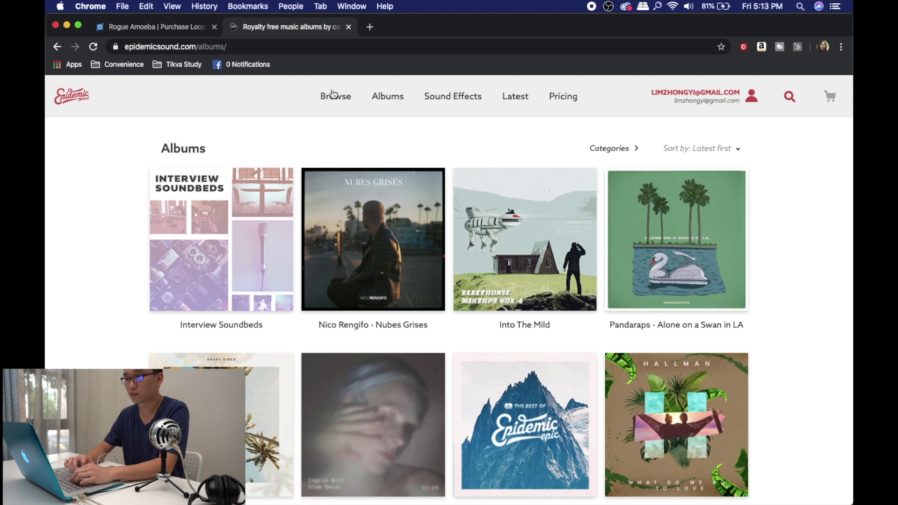
left_click(333, 99)
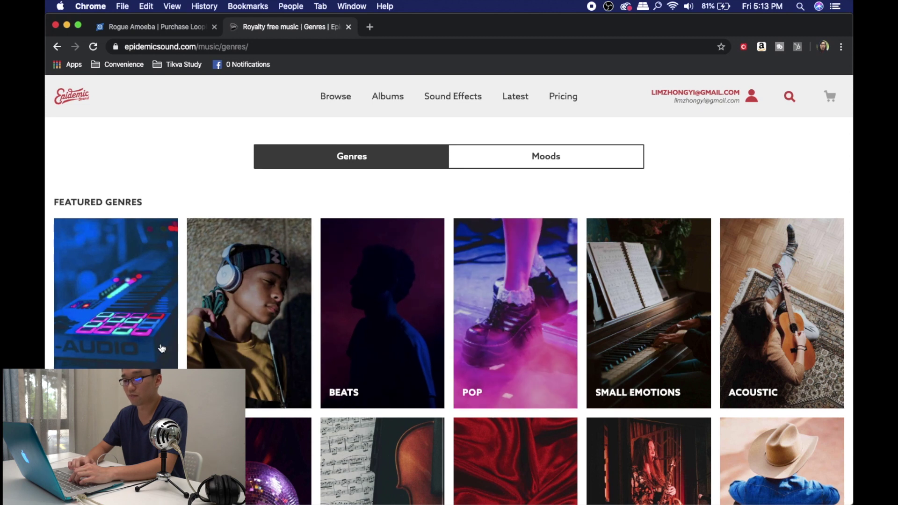
scroll(371, 260, "down", 3)
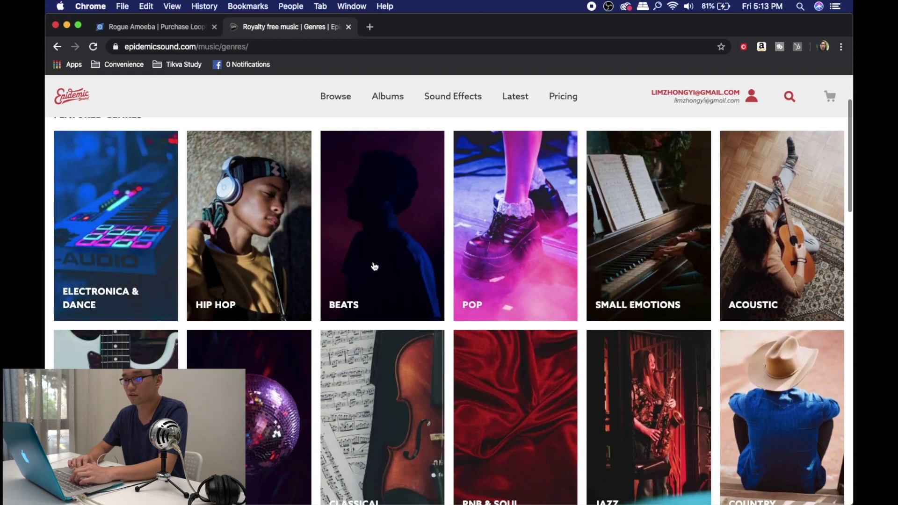
left_click(374, 267)
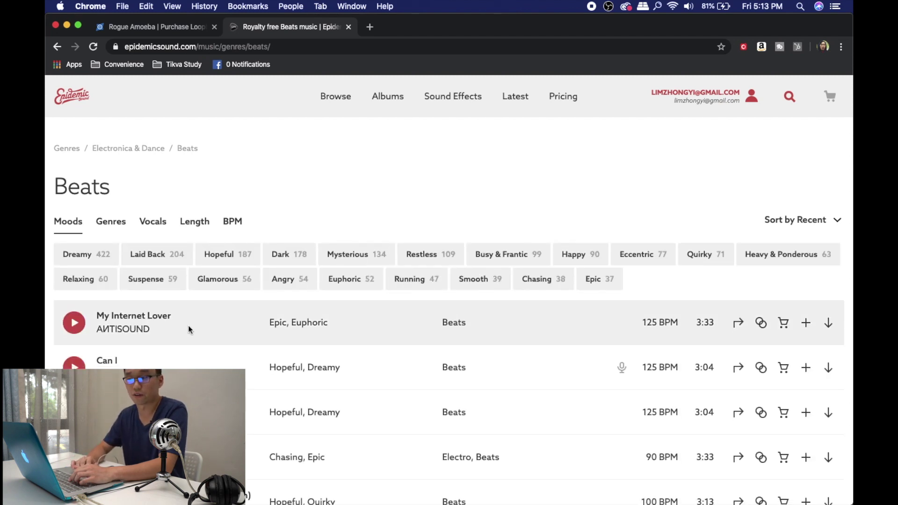
- Scroll the Beats track list and bring the Loopback window to the front
scroll(189, 330, "down", 3)
mouse_move(450, 500)
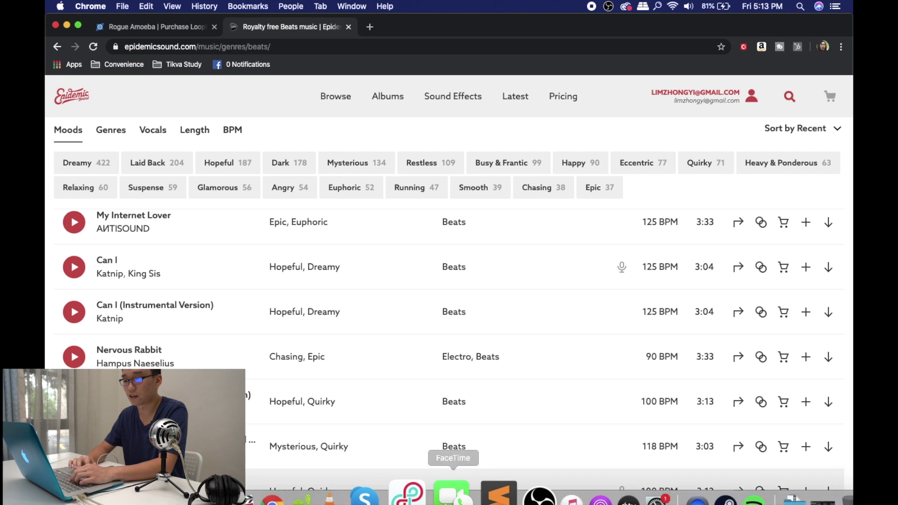
right_click(420, 487)
left_click(420, 487)
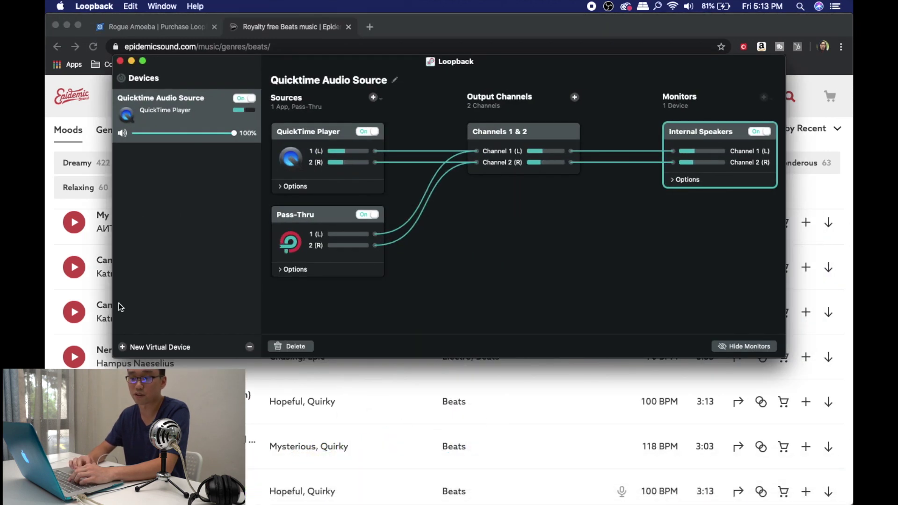
- Create a Loopback device 'Epidemic Music' with a Google Chrome source and an Internal Speakers monitor
left_click(122, 347)
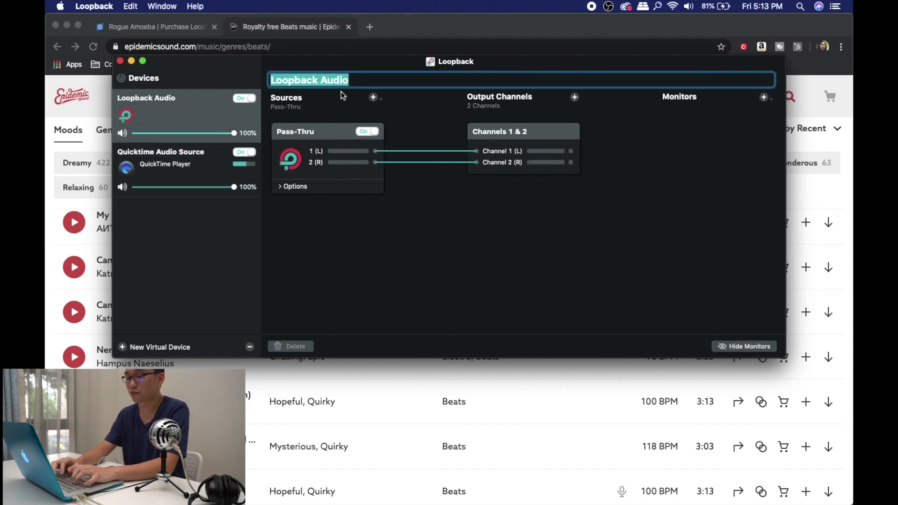
type("Epidemic")
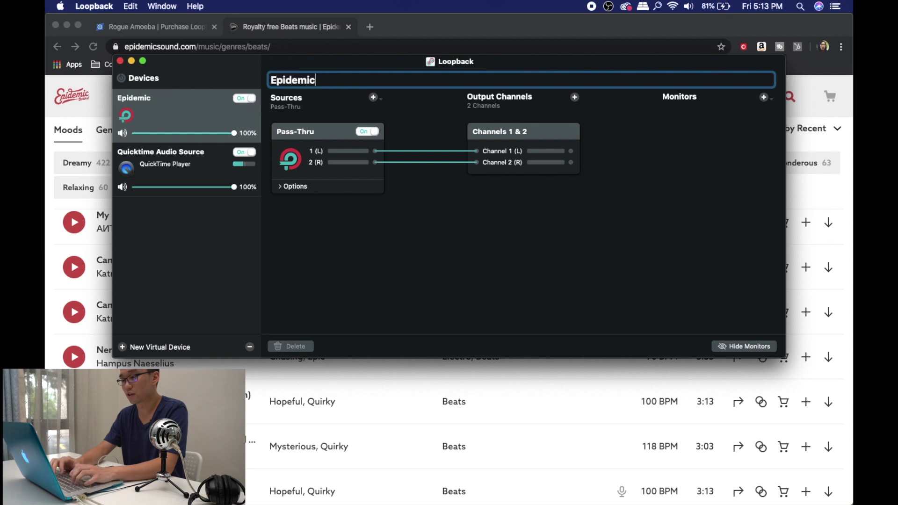
type(" Music")
key("Return")
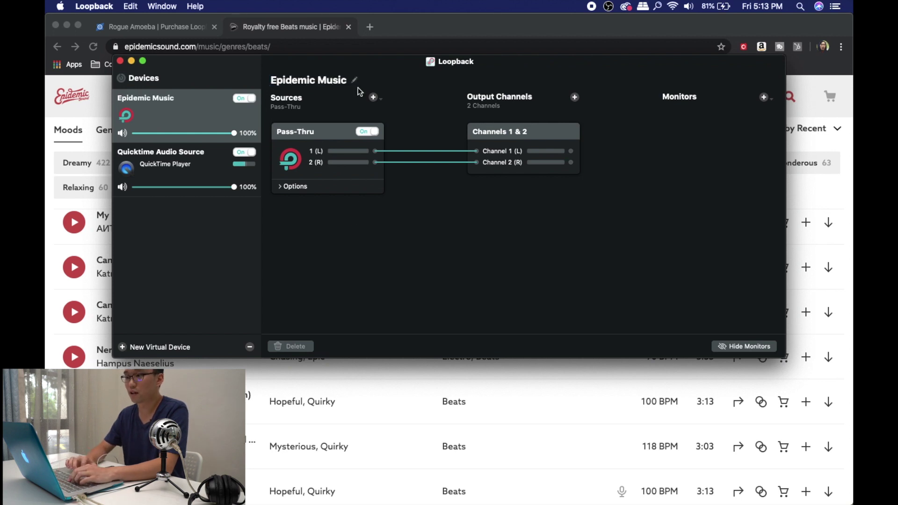
left_click(374, 97)
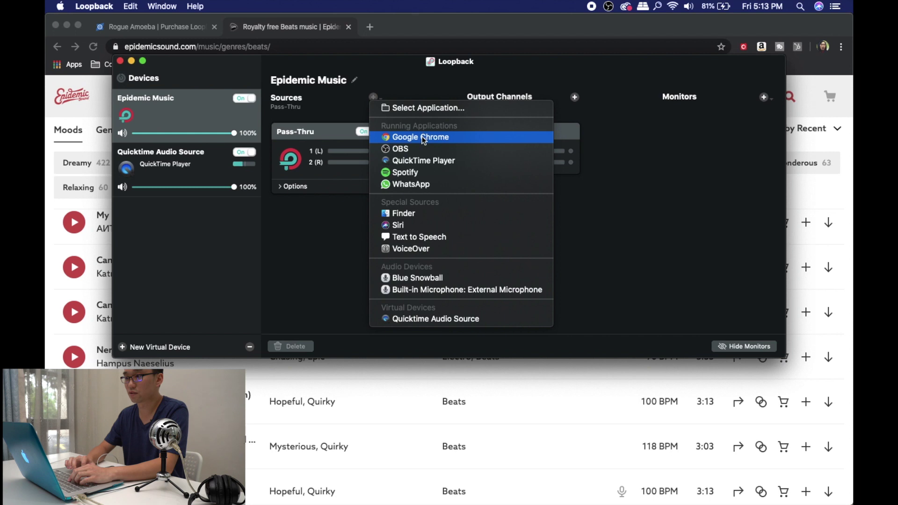
left_click(517, 346)
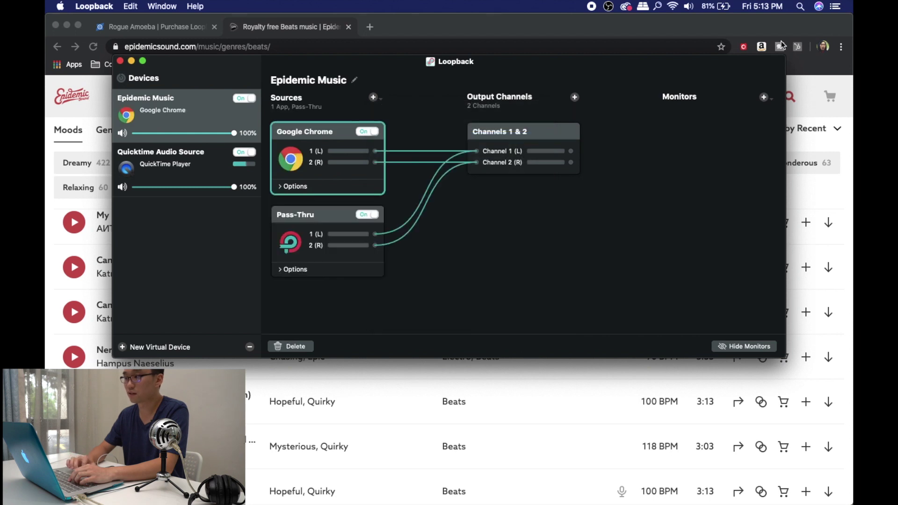
left_click(766, 98)
left_click(795, 118)
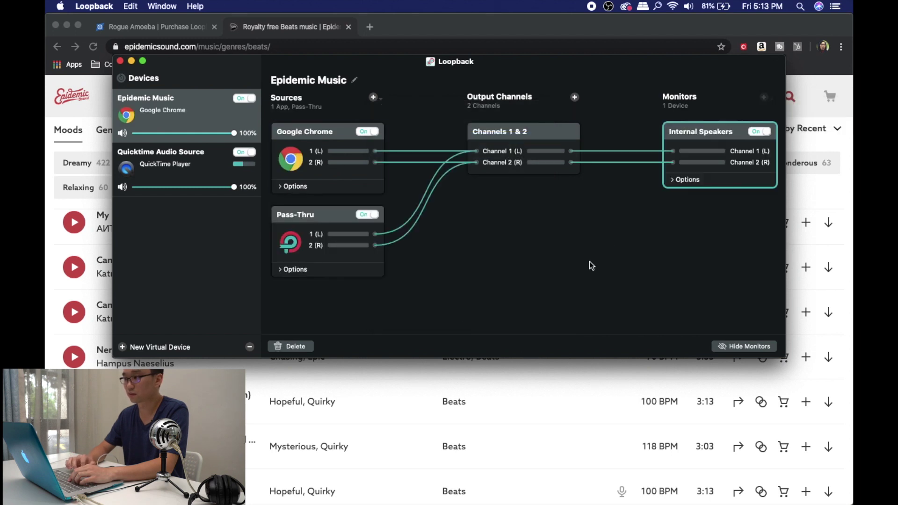
left_click(256, 422)
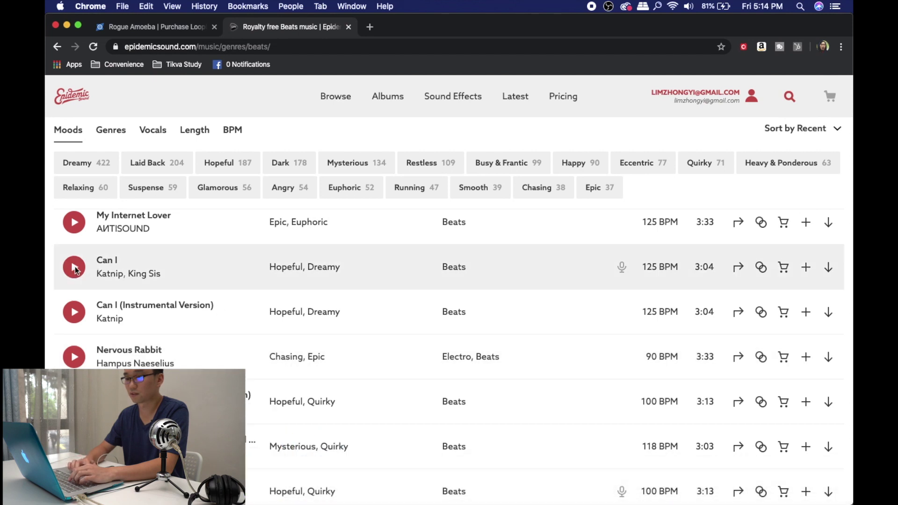
- Play the Epidemic Sound track 'Can I' and check its levels in Loopback
scroll(103, 277, "down", 3)
scroll(68, 284, "up", 4)
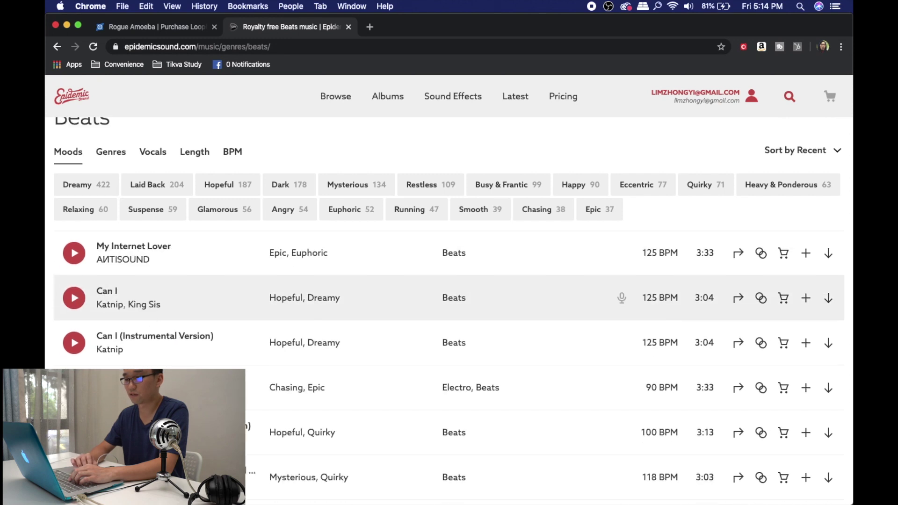
mouse_move(300, 500)
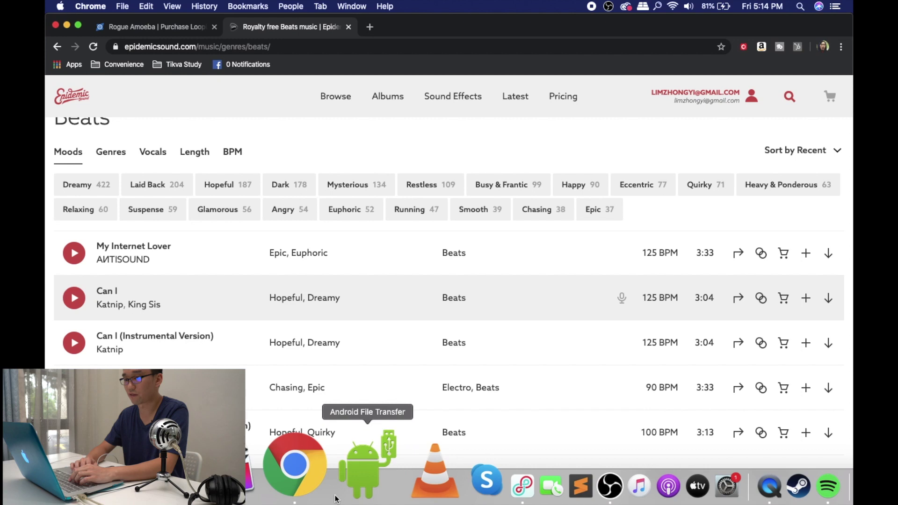
key("space")
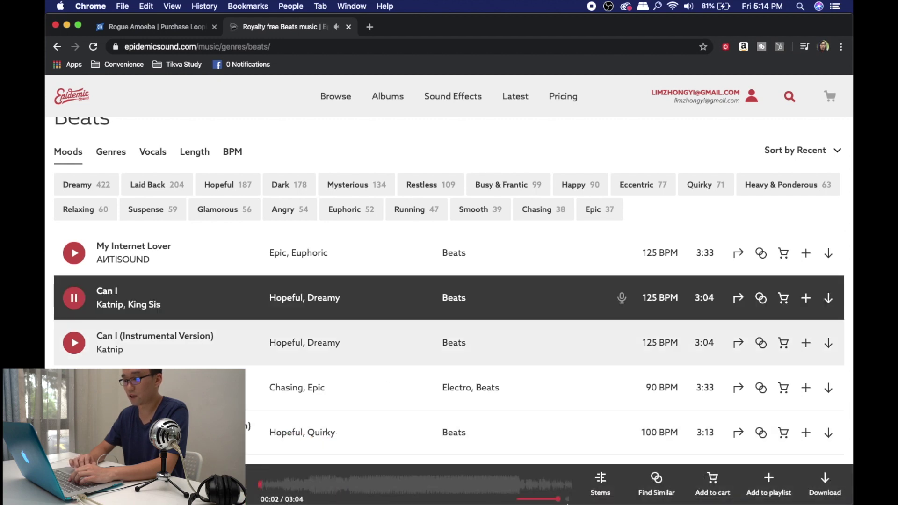
mouse_move(512, 501)
left_click(434, 498)
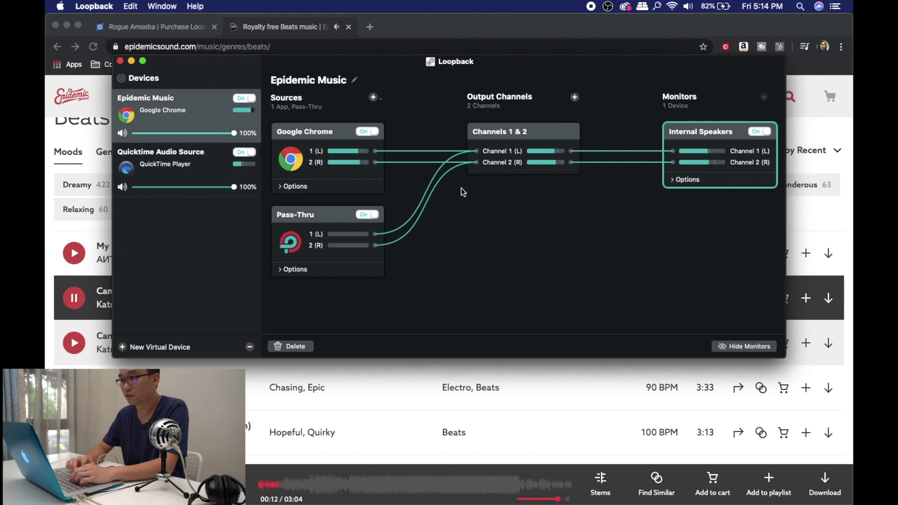
- Leave the Epidemic Music device running and return to OBS Studio
mouse_move(381, 501)
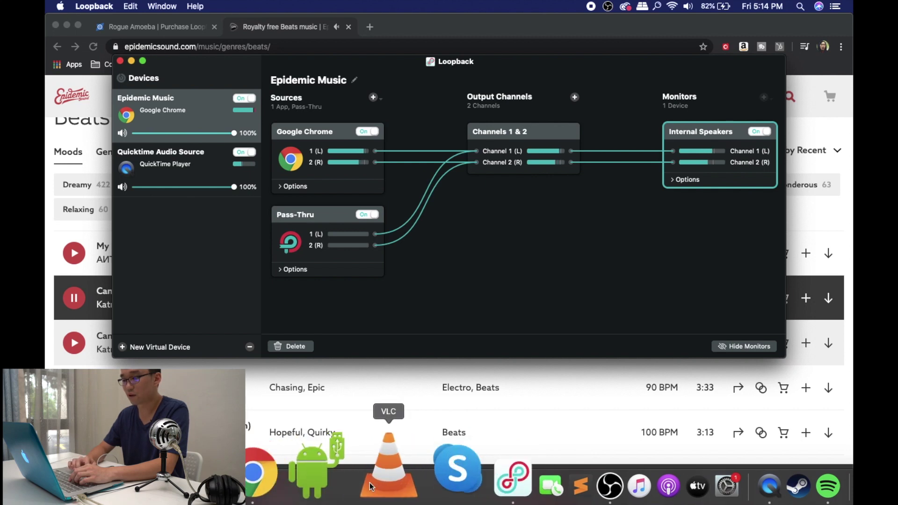
left_click(510, 468)
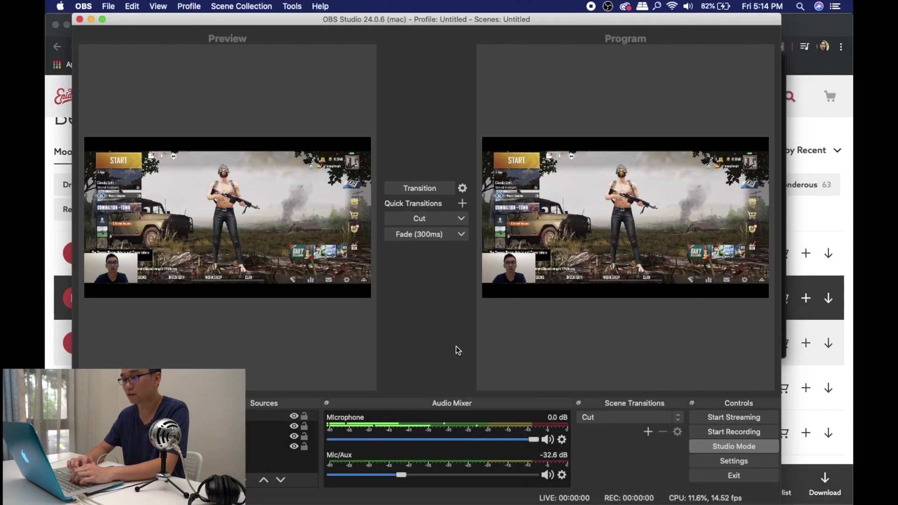
- Select the first scene source, the webcam, and then the full game capture source
left_click(256, 419)
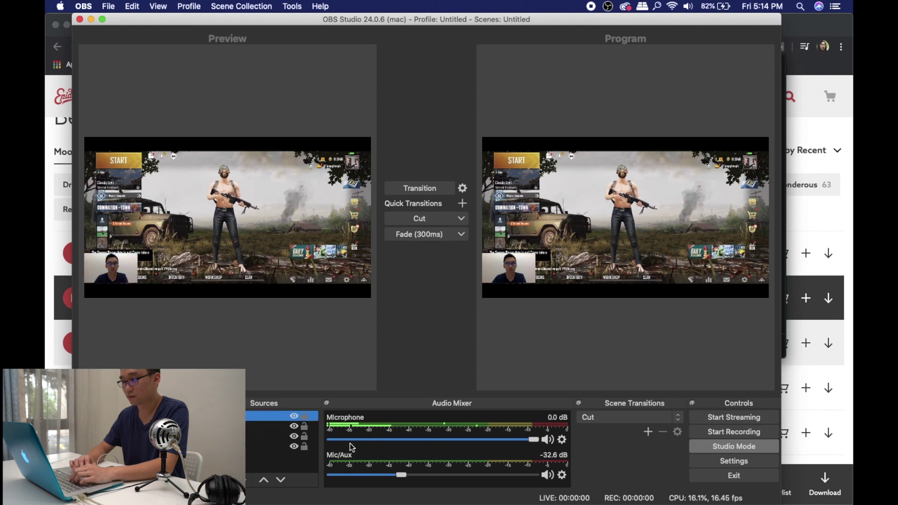
left_click(111, 268)
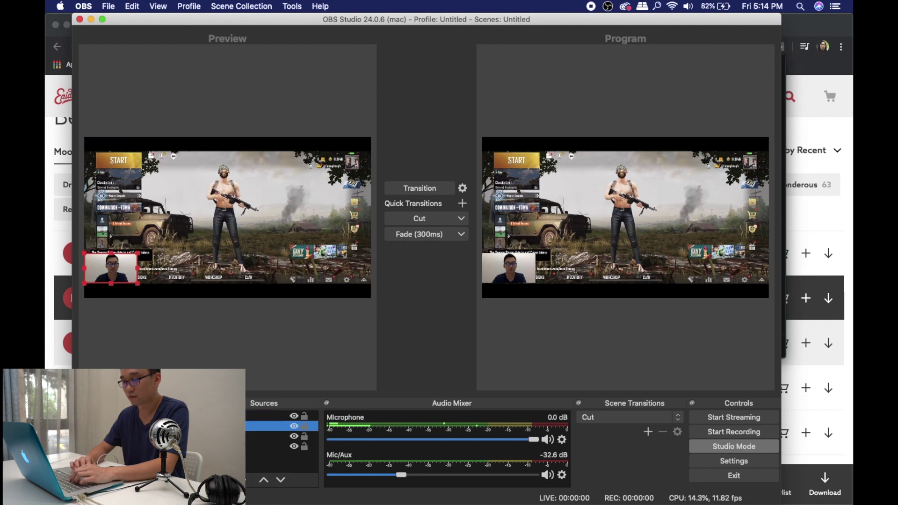
left_click(262, 436)
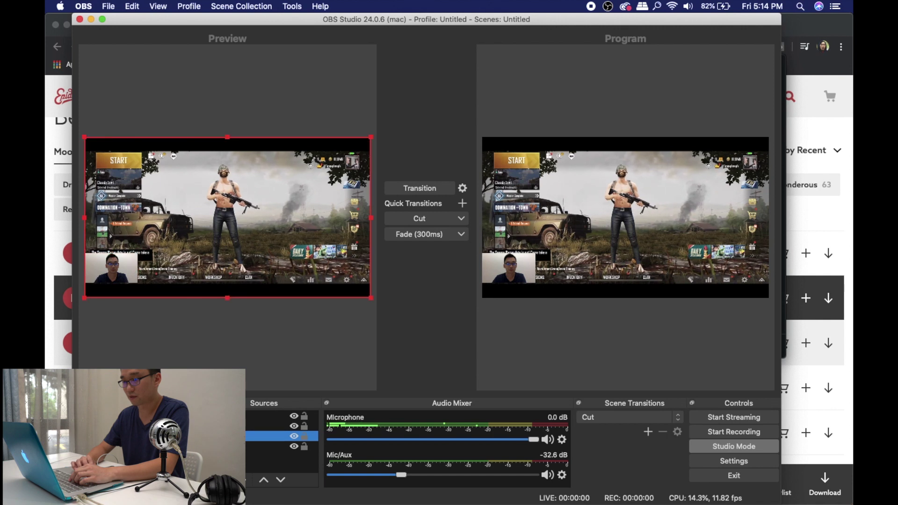
- Add an audio input capture named 'Epidemic Music' that uses the Epidemic Music device
left_click(216, 480)
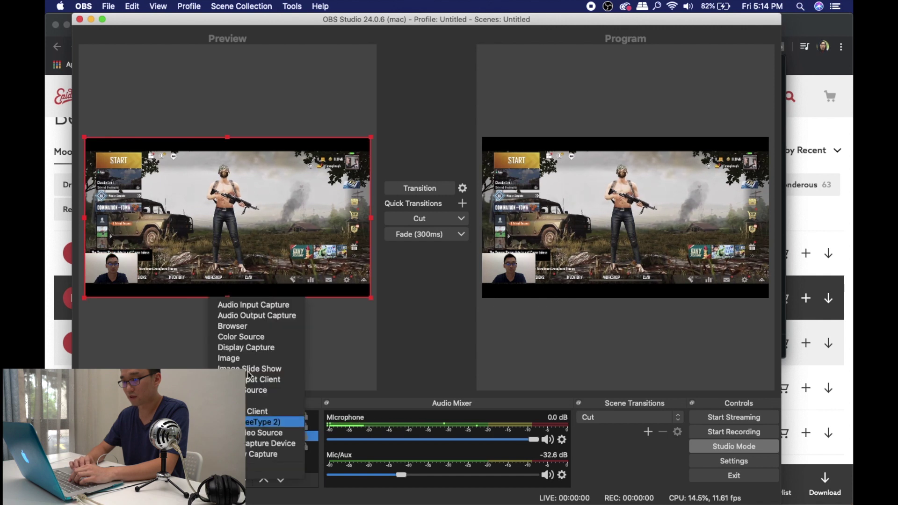
left_click(269, 307)
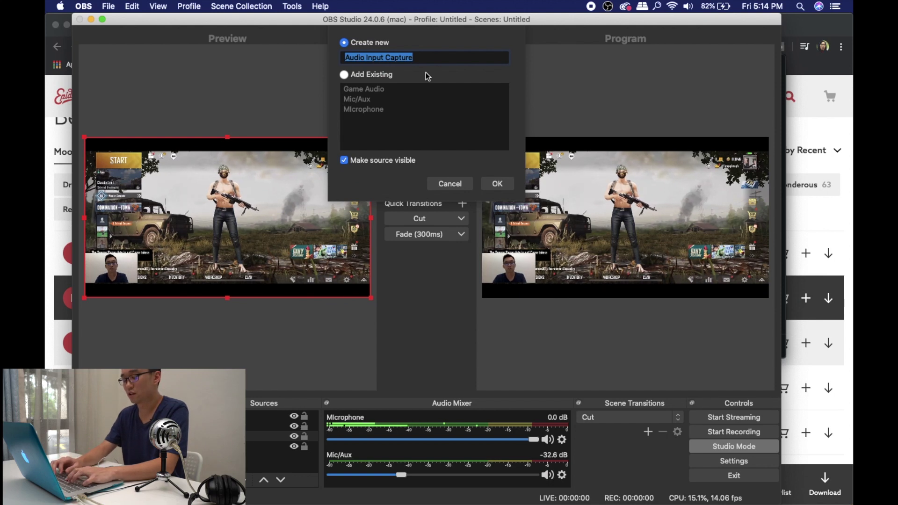
type("E")
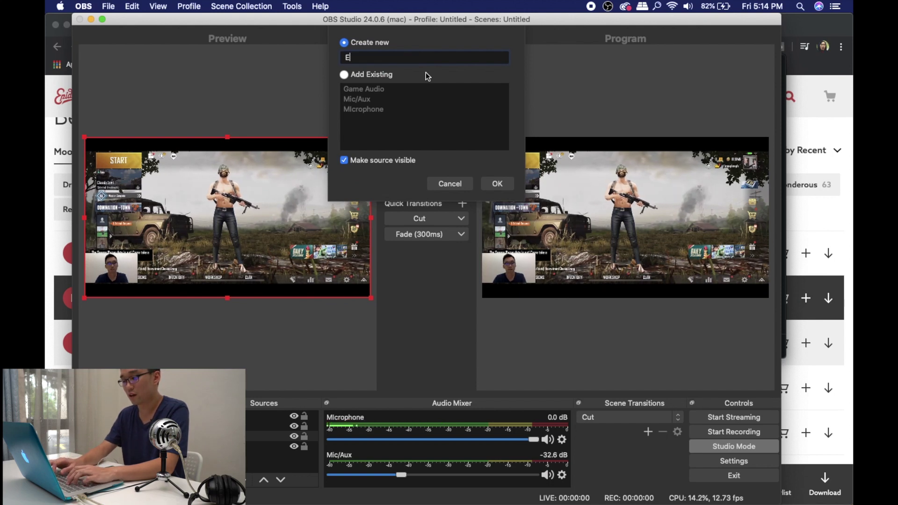
type("pidemic Music")
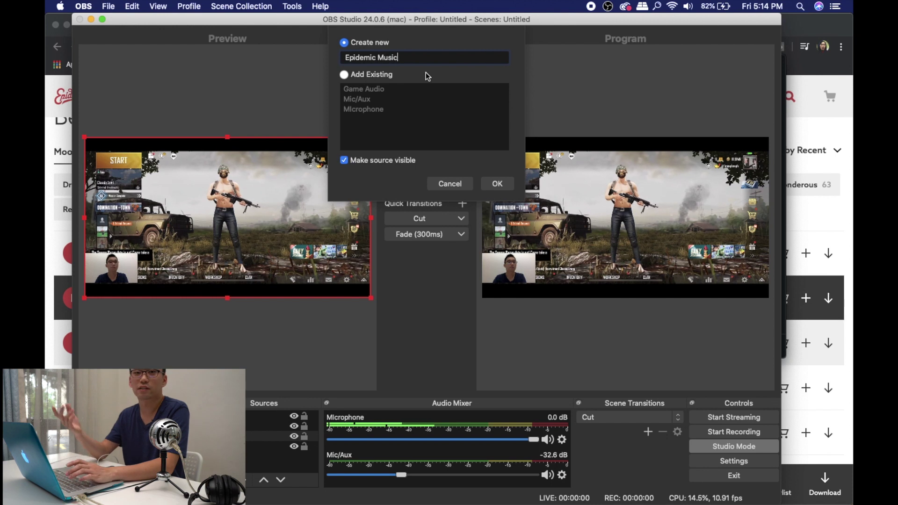
left_click(499, 184)
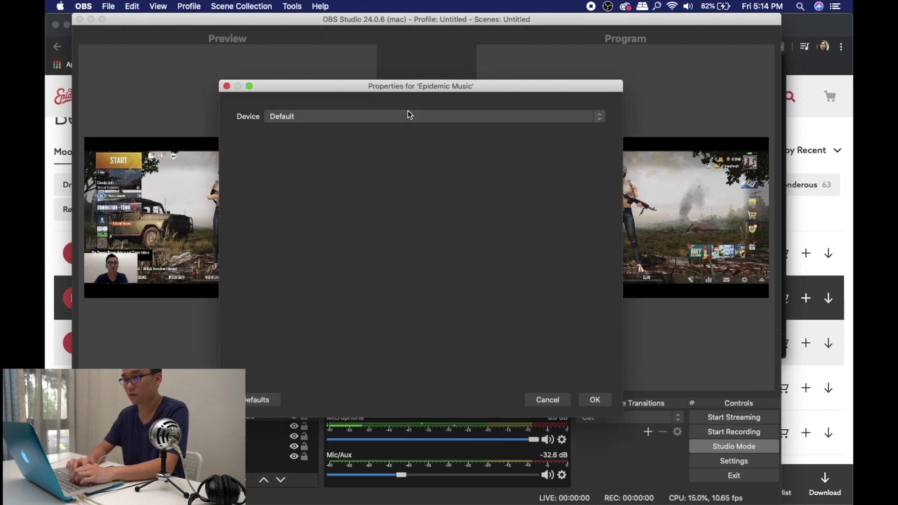
left_click(409, 116)
left_click(400, 148)
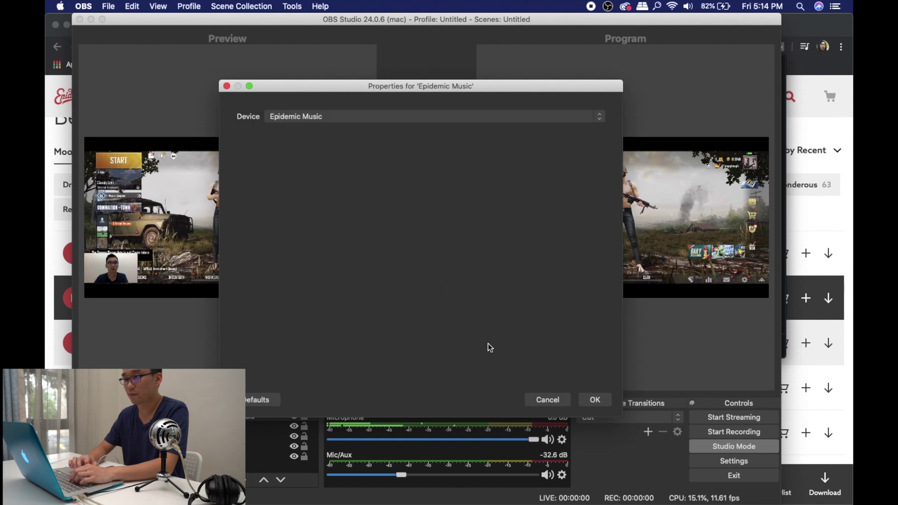
left_click(595, 401)
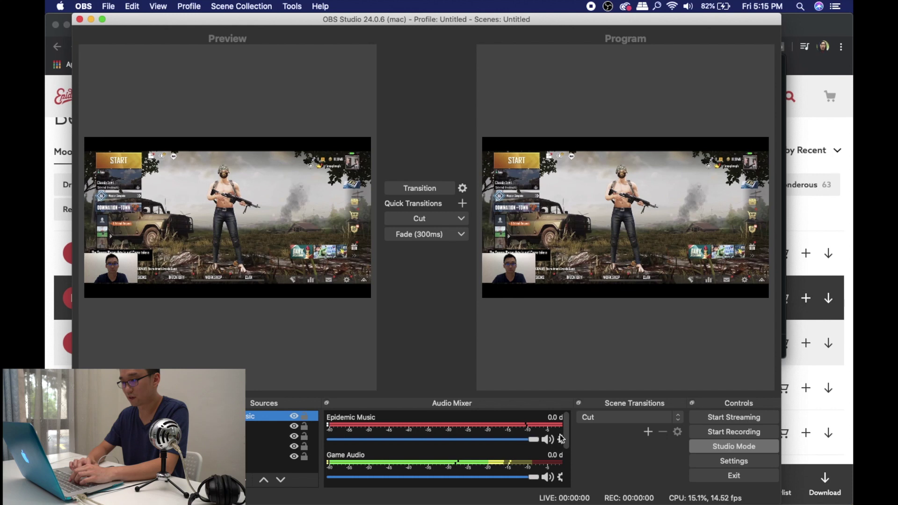
- Lower the Epidemic Music mixer volume to about -23.6 dB
mouse_move(569, 431)
left_mouse_down()
mouse_move(569, 468)
mouse_move(581, 443)
left_mouse_up()
scroll(533, 444, "up", 3)
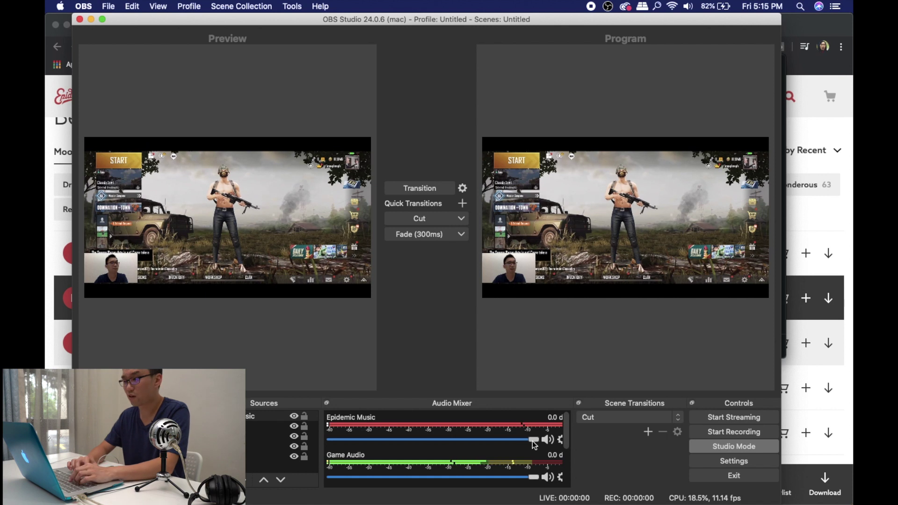
left_click_drag(532, 441, 420, 439)
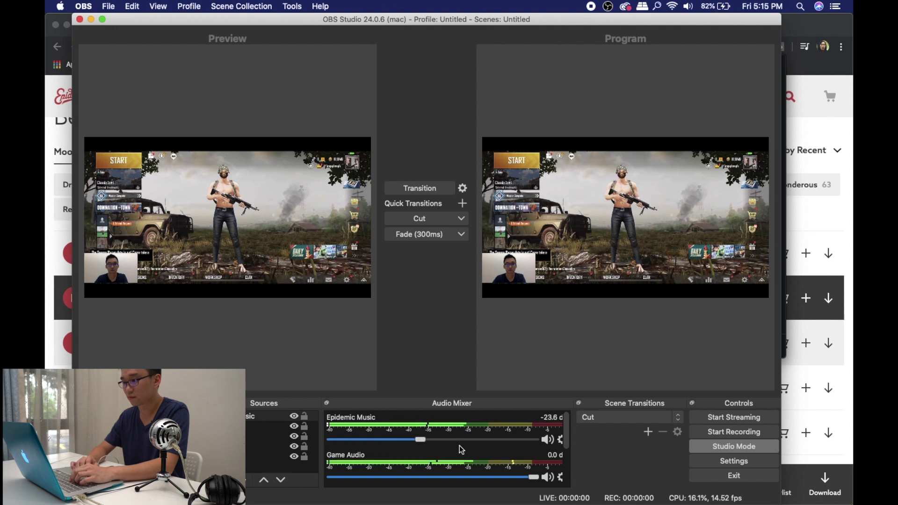
scroll(459, 445, "down", 3)
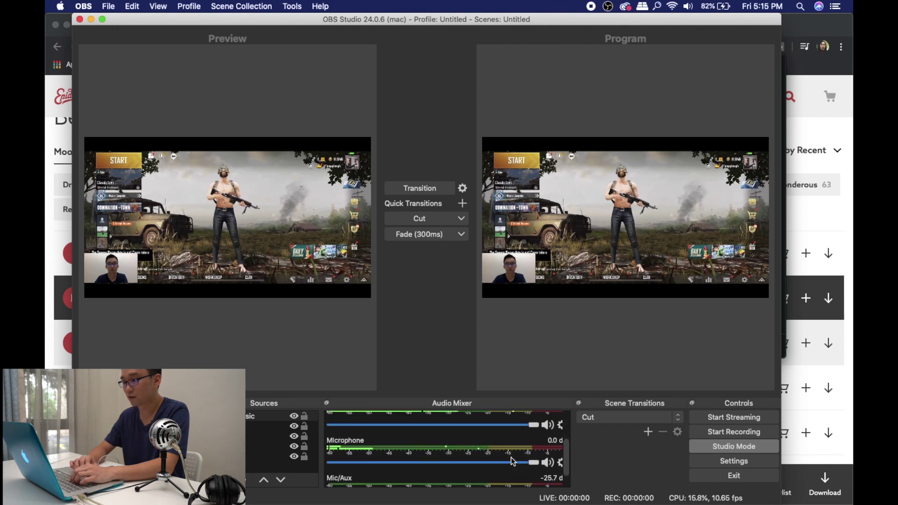
left_click_drag(566, 463, 569, 428)
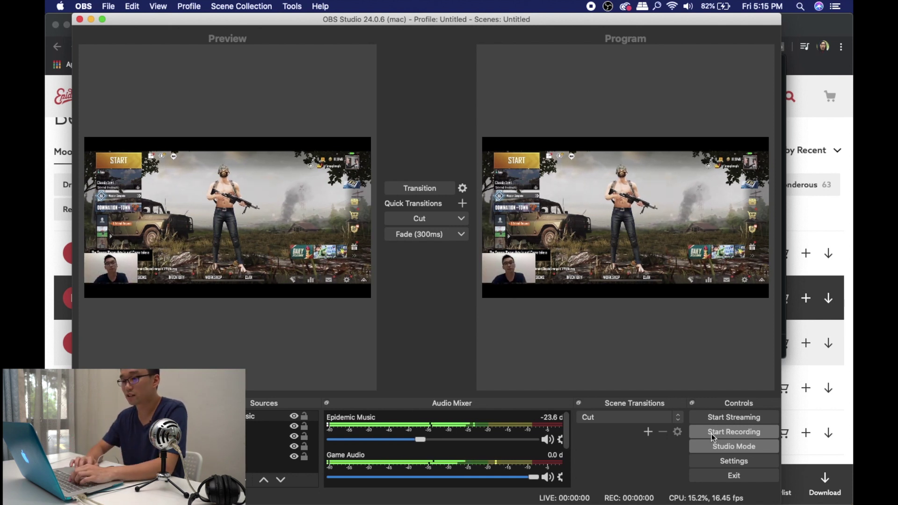
left_click(733, 432)
- Load facebook.com/gaming/streamer in a new Chrome tab
key("super+Tab")
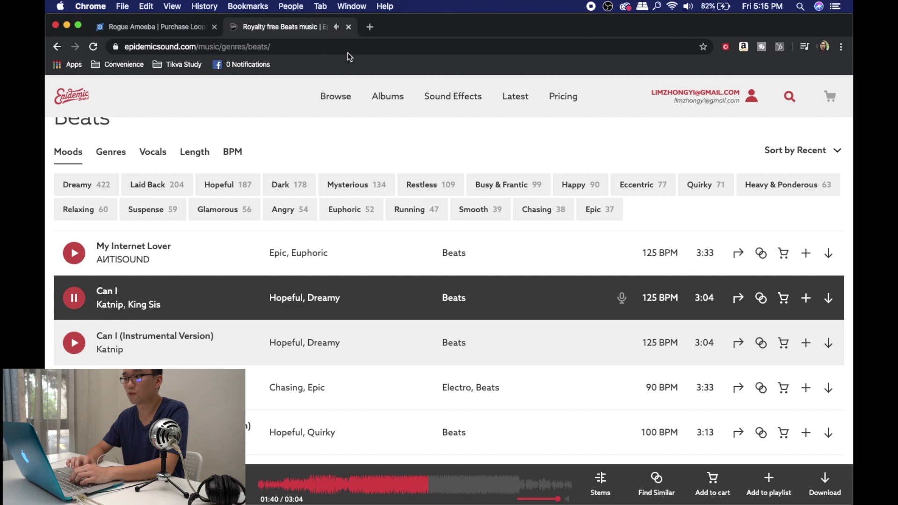
left_click(370, 28)
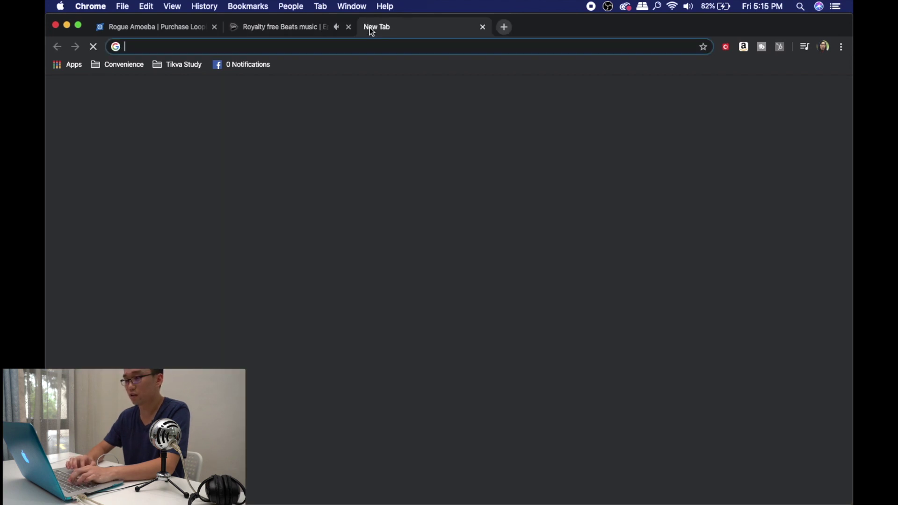
type("f")
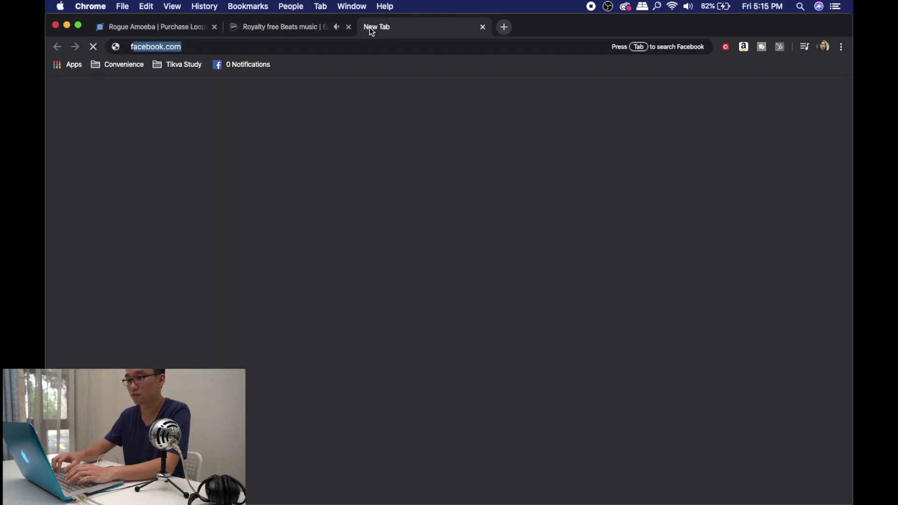
type("acebook")
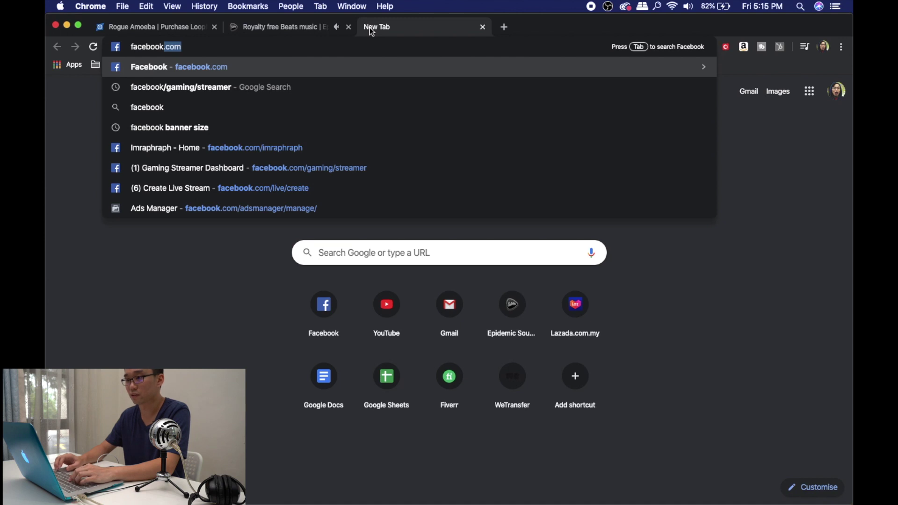
type(".com")
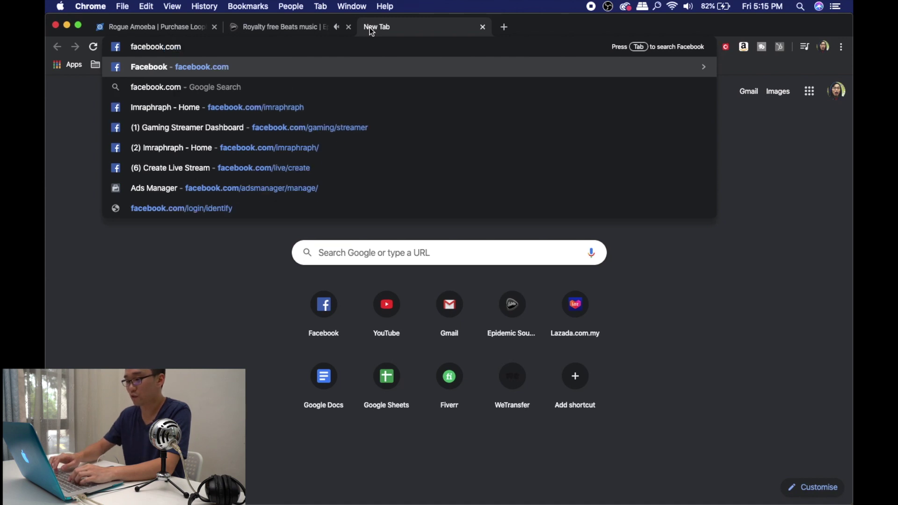
type("/ga")
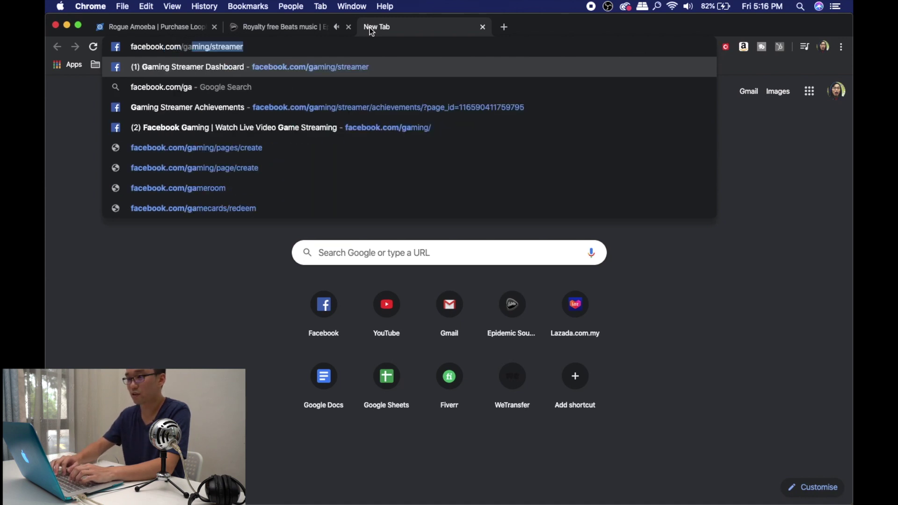
key("Return")
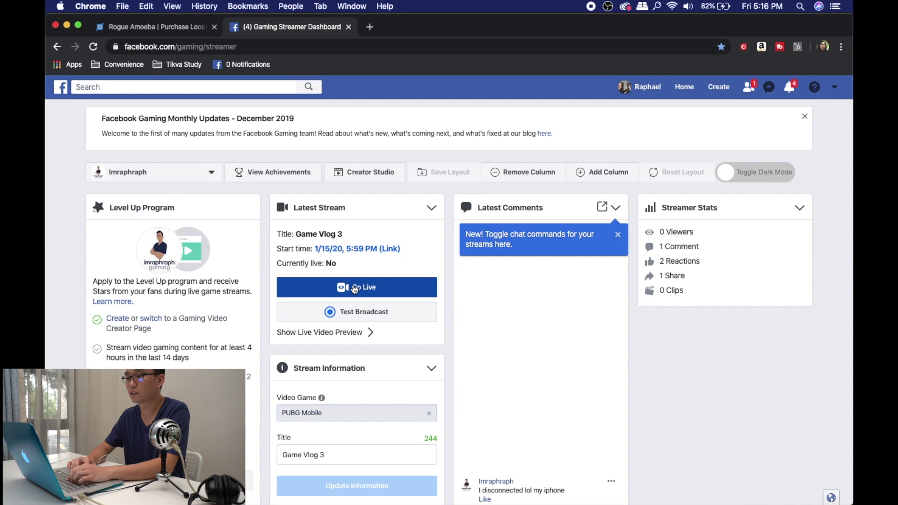
- Start a live broadcast and replace the post text with 'Hey guy's how are you all'
left_click(354, 289)
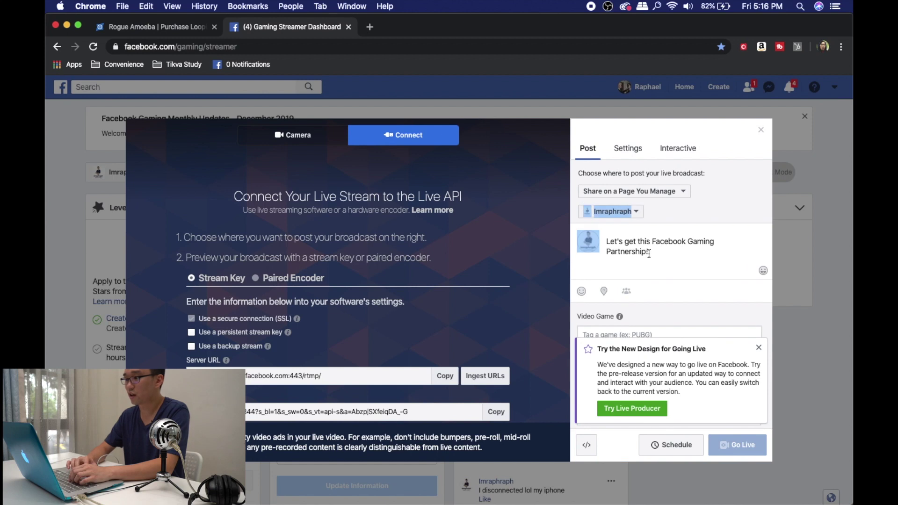
left_click(656, 256)
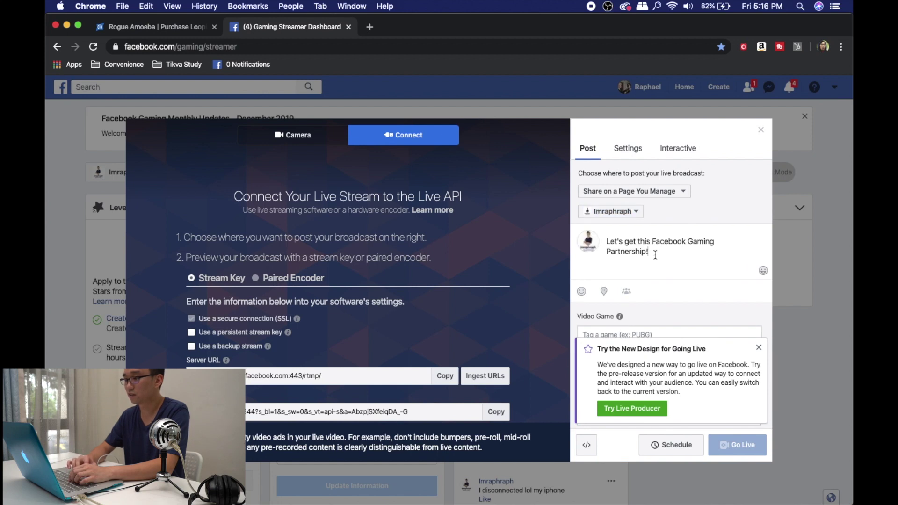
key("super+a")
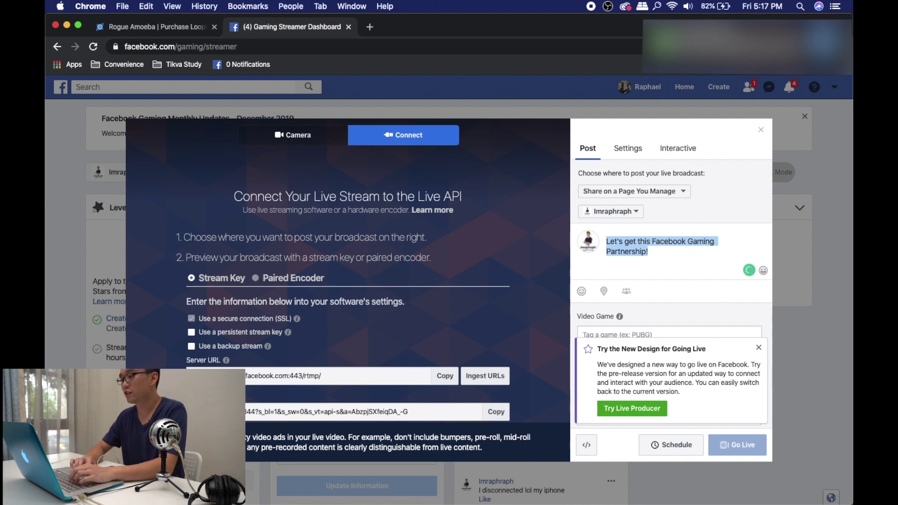
type("Hey guy's how are you all")
left_click(759, 349)
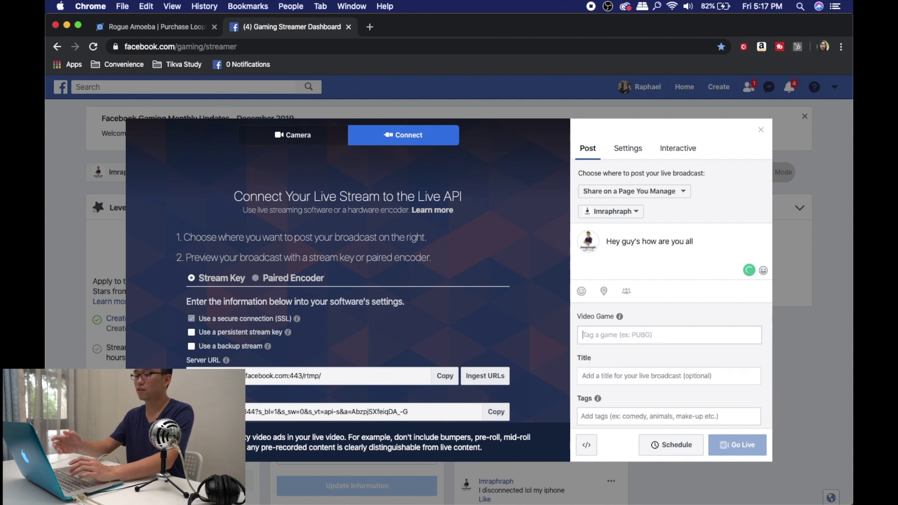
- Tag the game as PUBG Mobile and title the broadcast 'Game blog 4'
type("pub")
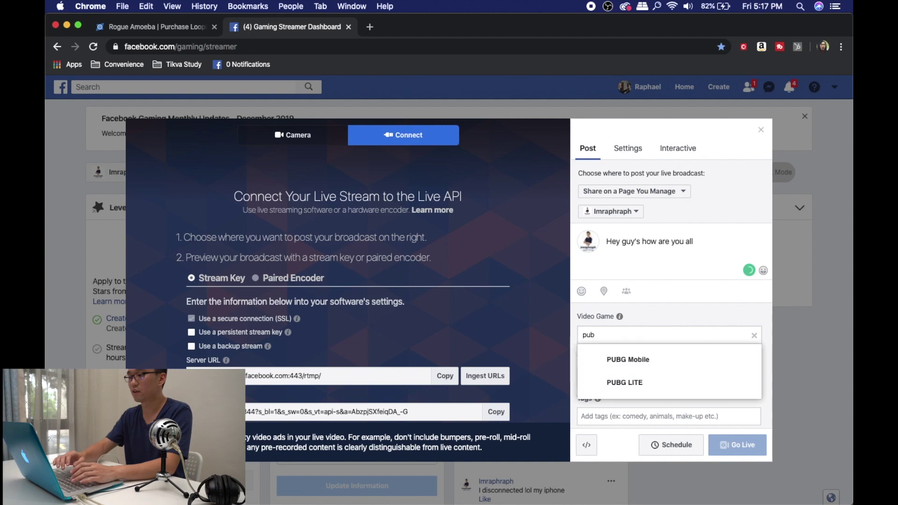
type("g")
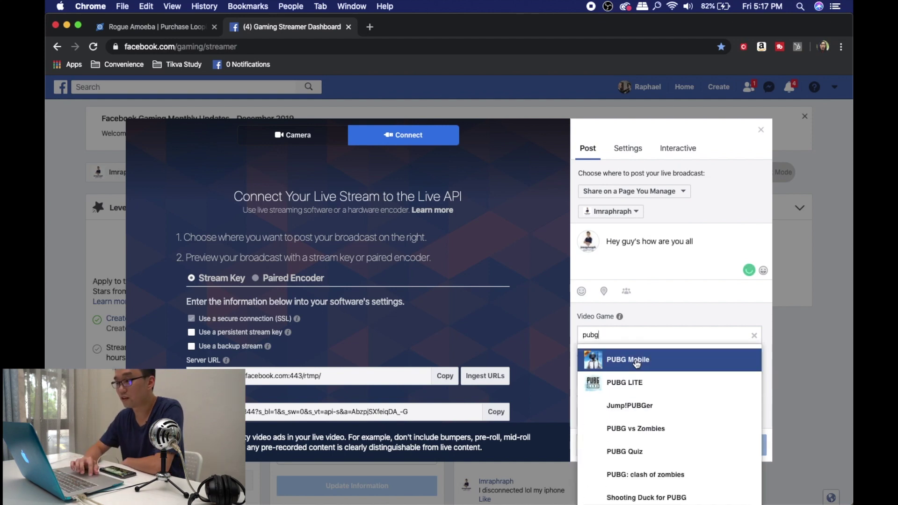
left_click(636, 363)
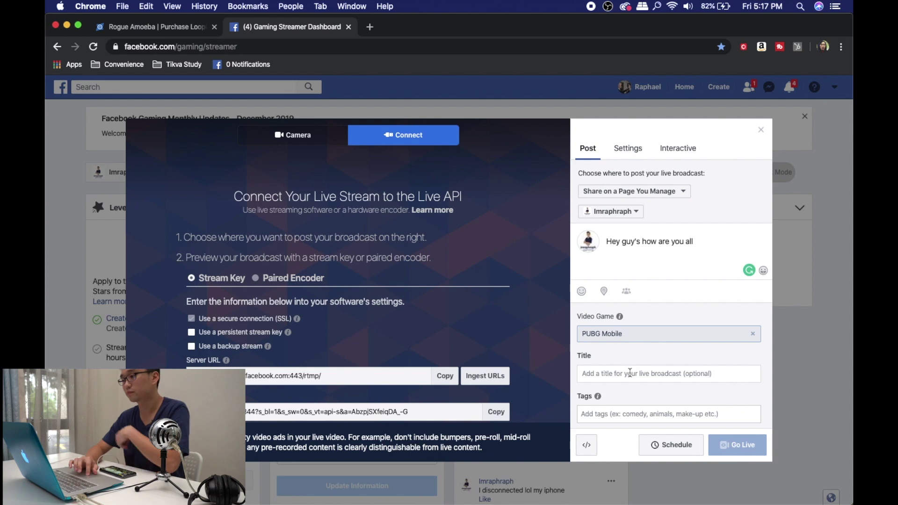
left_click(629, 373)
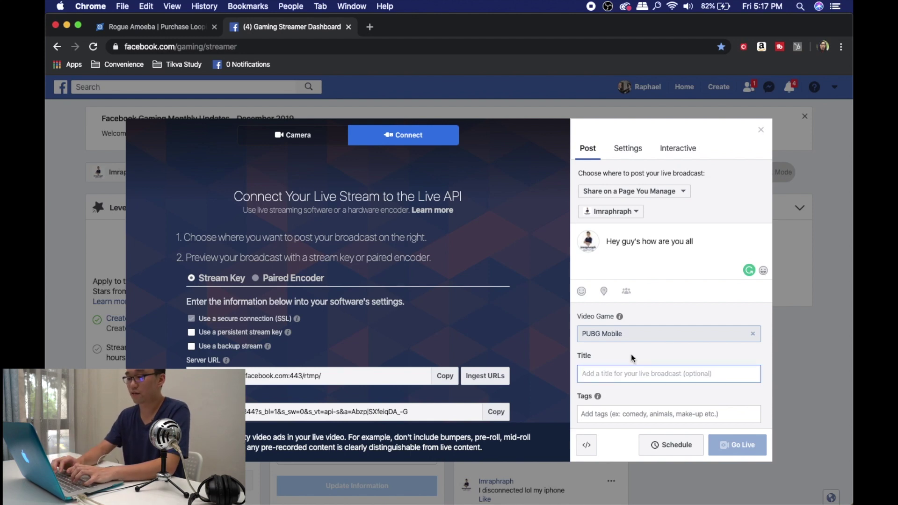
type("Game blog 4")
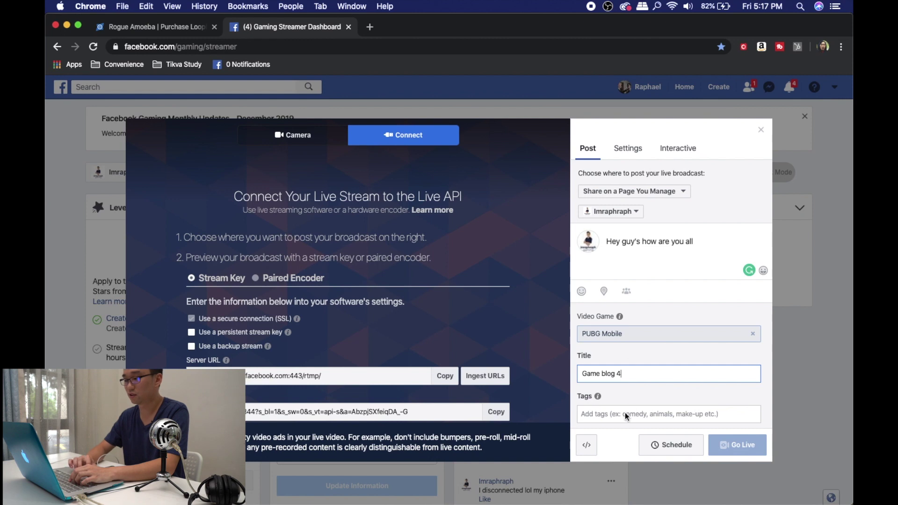
left_click(627, 414)
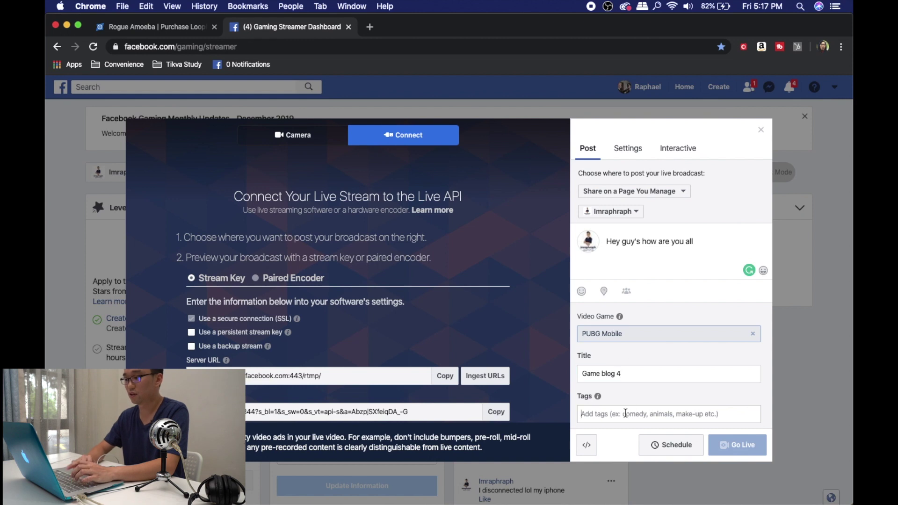
- Share the broadcast to the gaming group and copy the stream key
scroll(627, 417, "down", 2)
type("i")
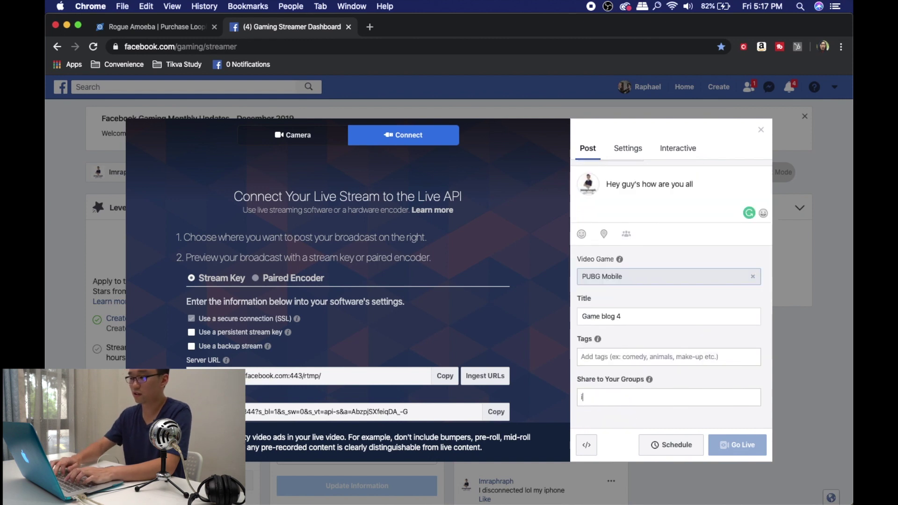
type("mra")
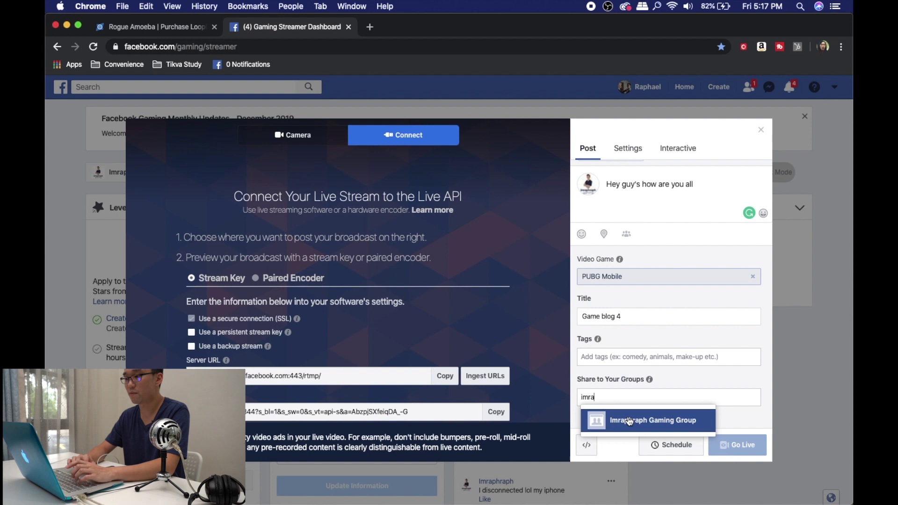
left_click(629, 421)
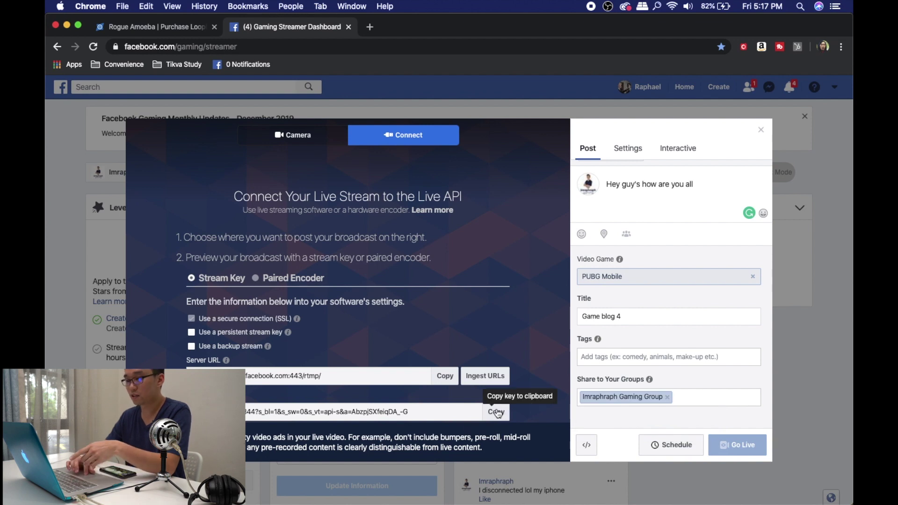
left_click(497, 412)
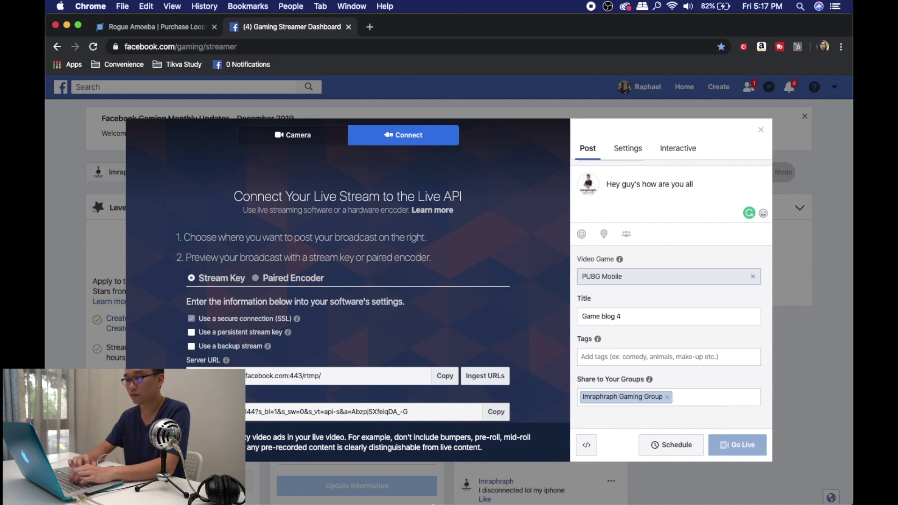
left_click(524, 468)
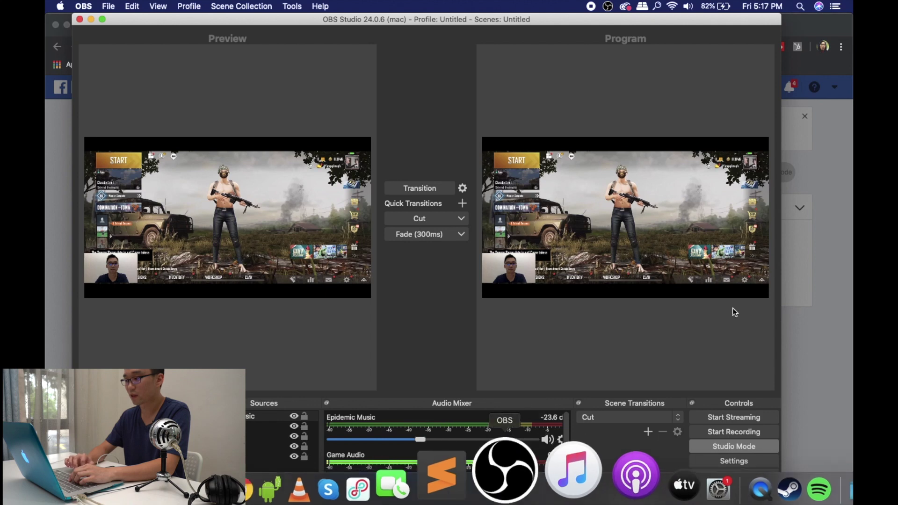
- Replace the stored stream key in OBS Stream settings with the copied one
left_click(709, 466)
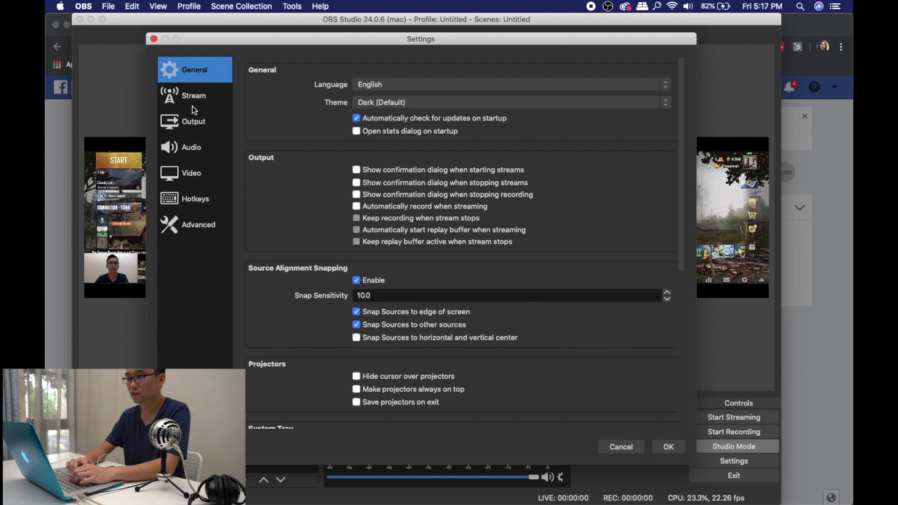
left_click(197, 100)
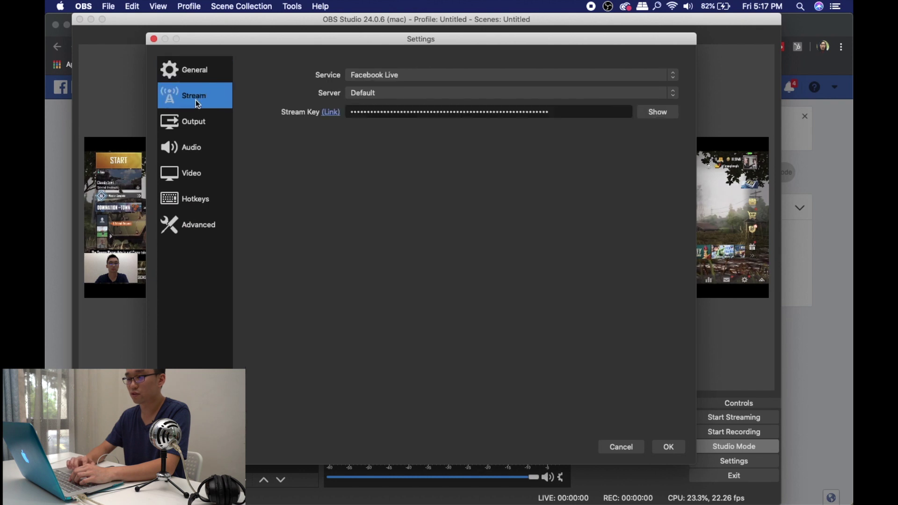
left_click(647, 112)
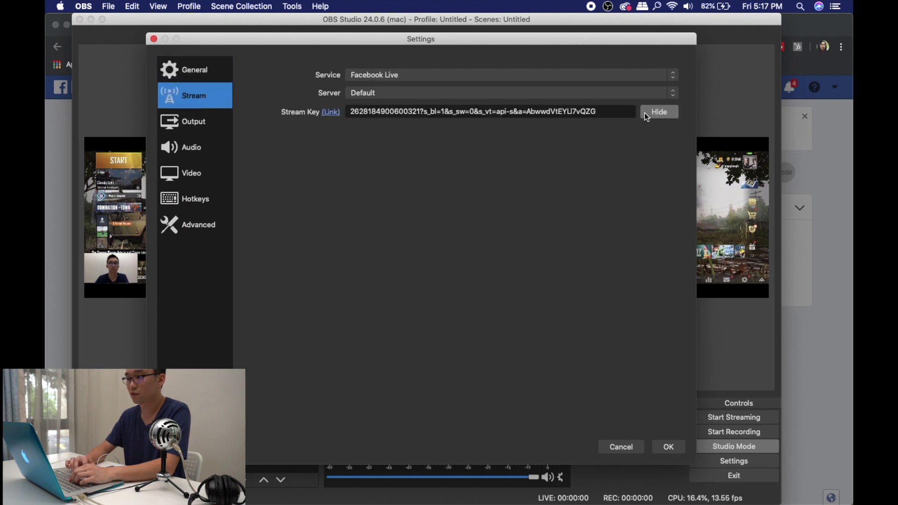
triple_click(587, 114)
key("super+v")
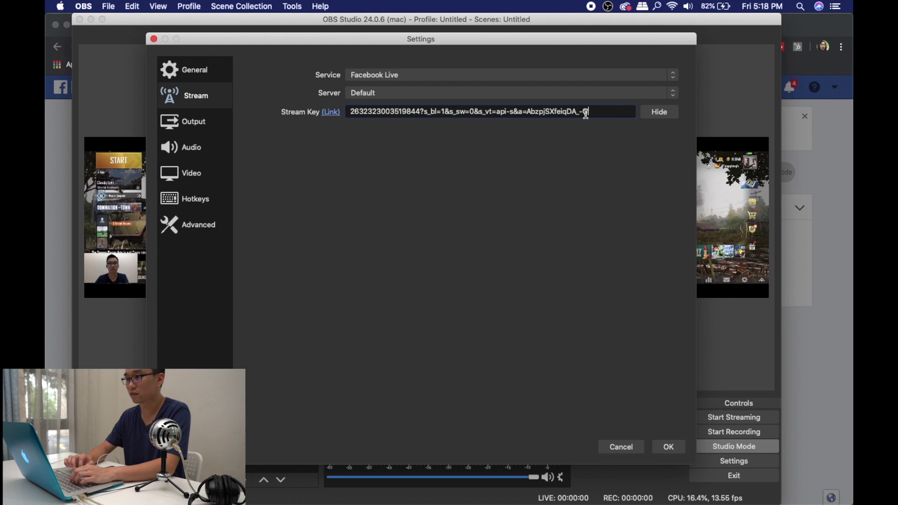
- Keep Facebook Live as the service, save the settings, and start streaming
left_click(589, 78)
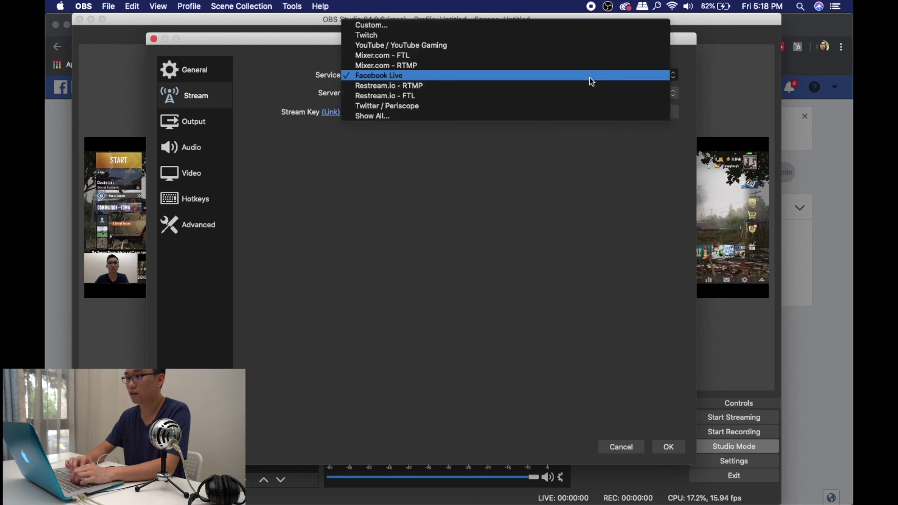
left_click(590, 77)
left_click(669, 447)
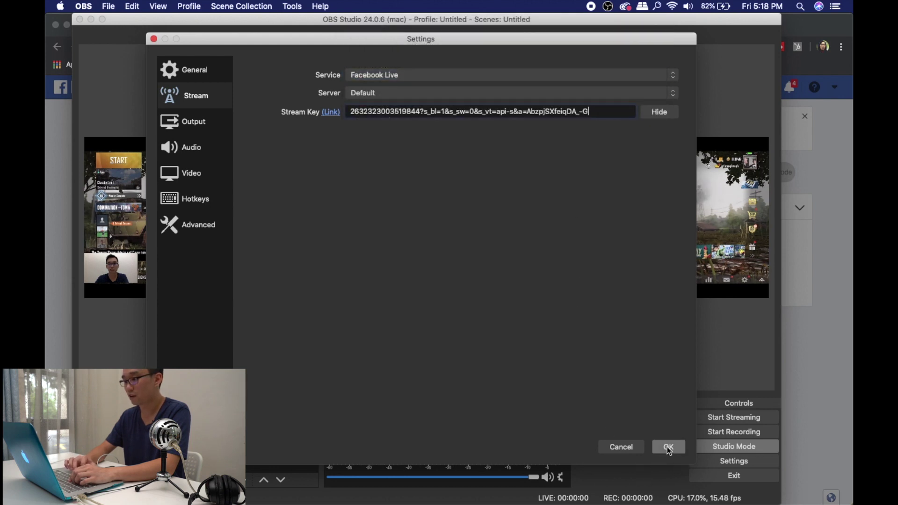
left_click(723, 416)
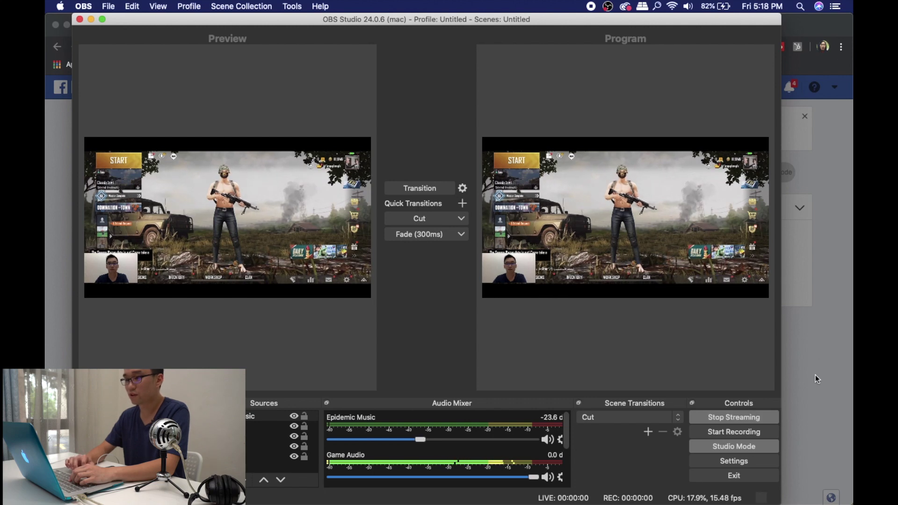
left_click(831, 356)
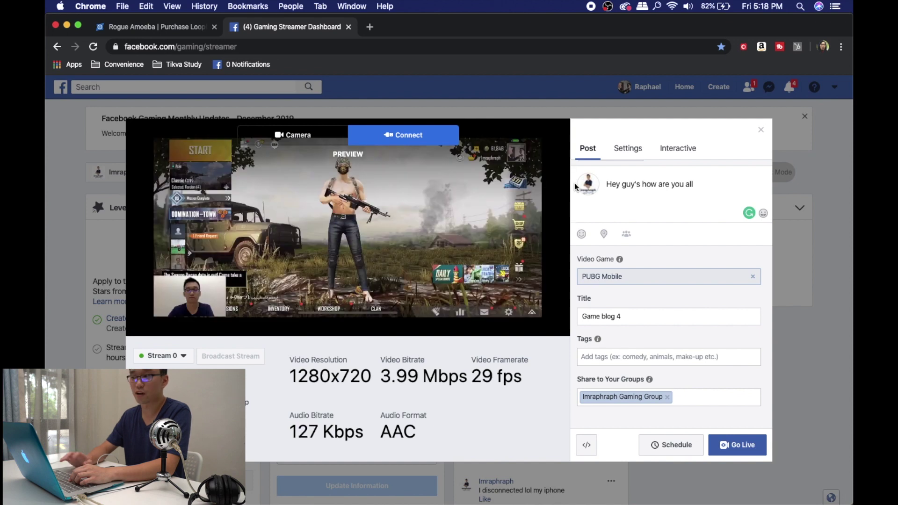
- Check the Facebook preview shows the PUBG feed at 1280x720 and 29 fps
mouse_move(452, 504)
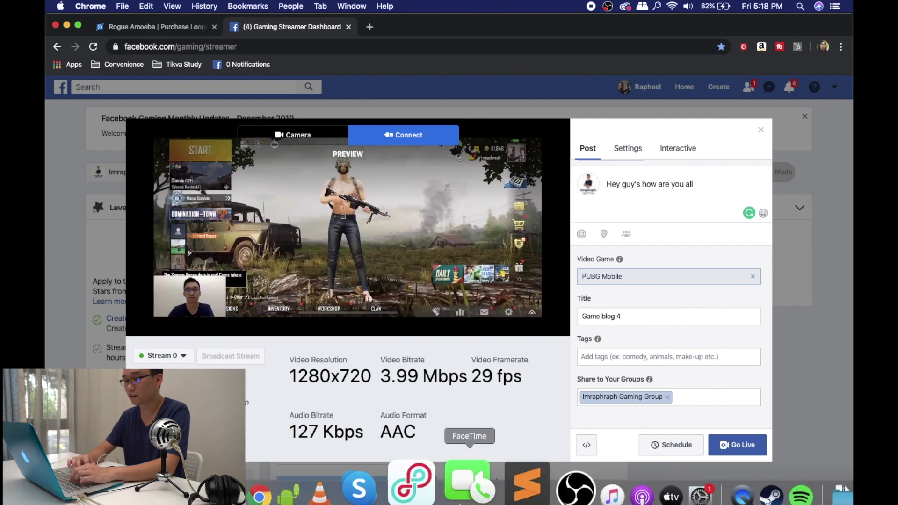
left_click(513, 482)
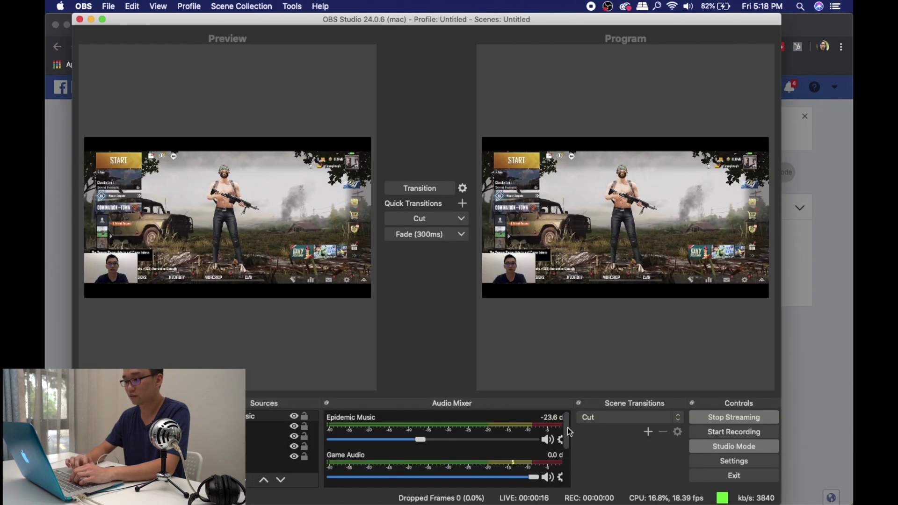
mouse_move(567, 427)
left_mouse_down()
mouse_move(570, 457)
mouse_move(572, 445)
left_mouse_up()
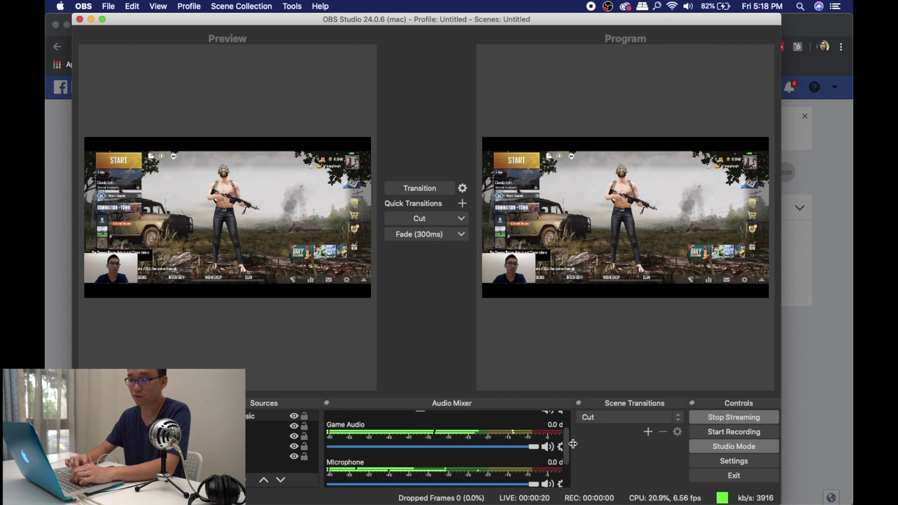
left_click_drag(574, 444, 574, 426)
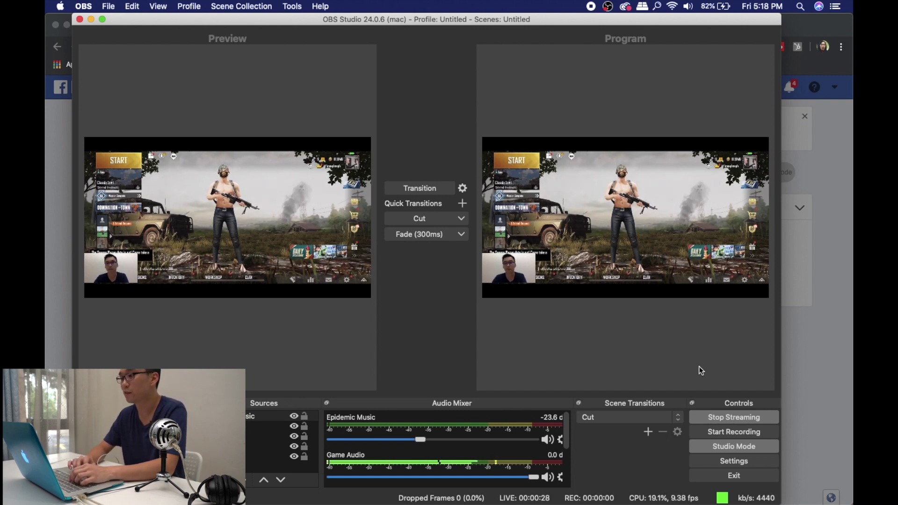
left_click(808, 348)
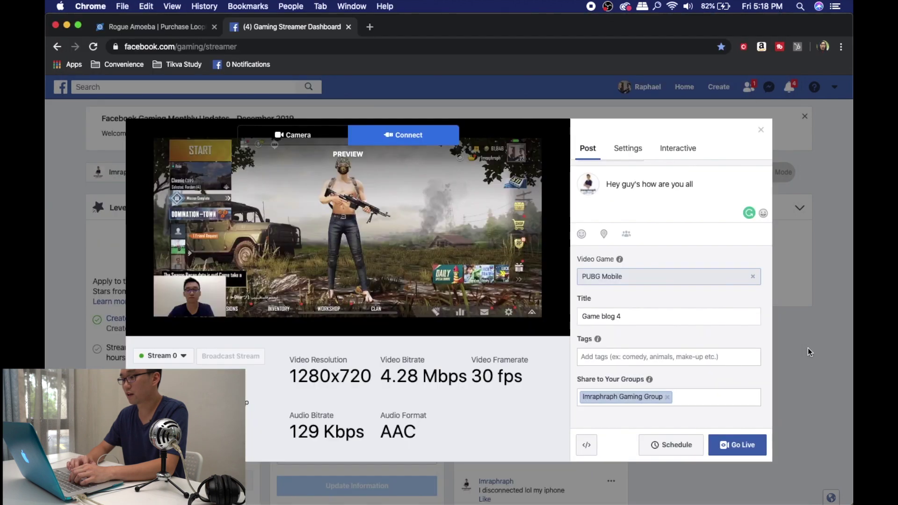
- Go Live with the Game blog 4 broadcast from the stream setup panel
left_click(736, 448)
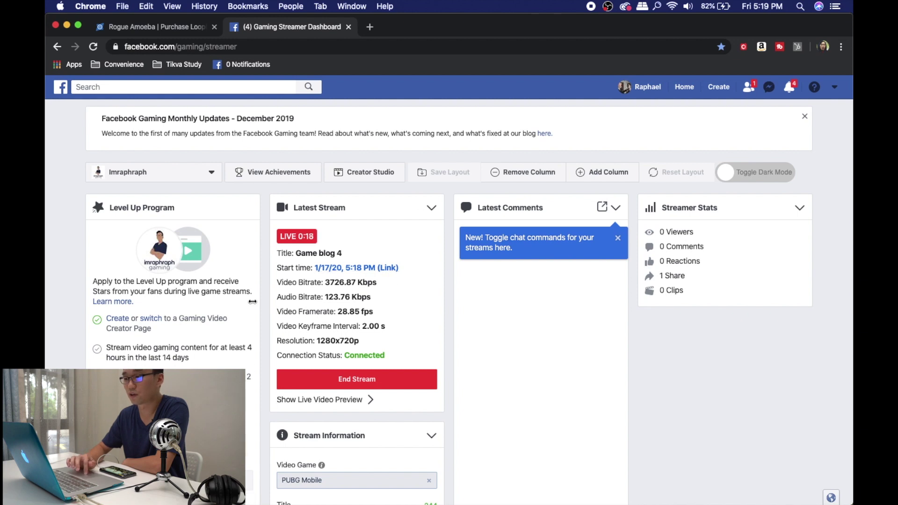
- Open the Start time link of the live Game blog 4 video in a new tab and switch to it
right_click(374, 273)
left_click(393, 275)
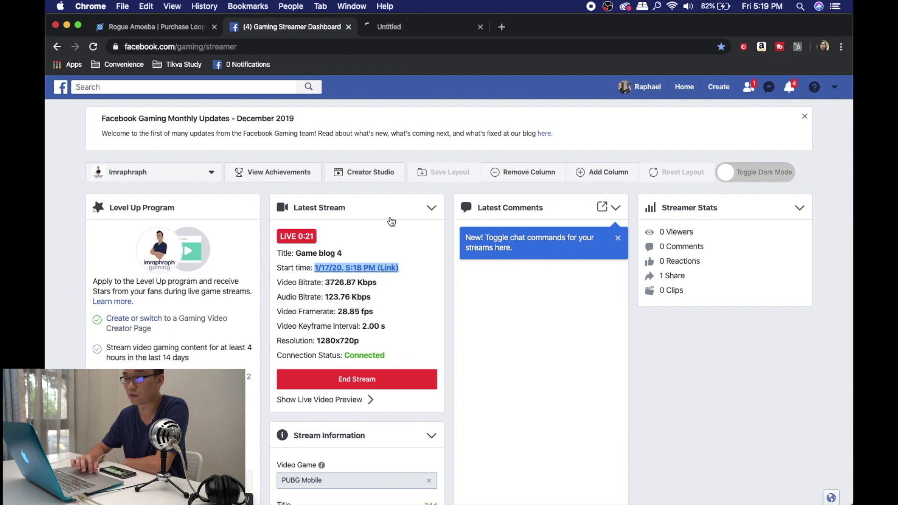
left_click(400, 30)
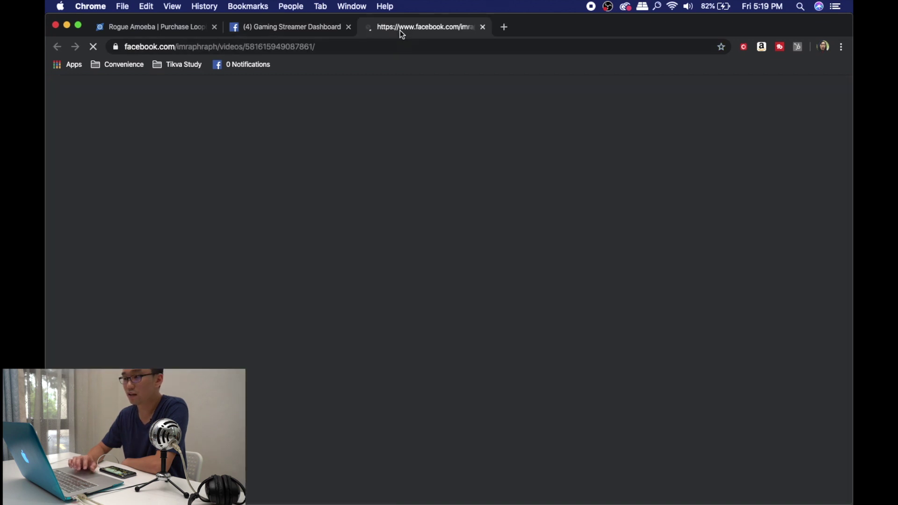